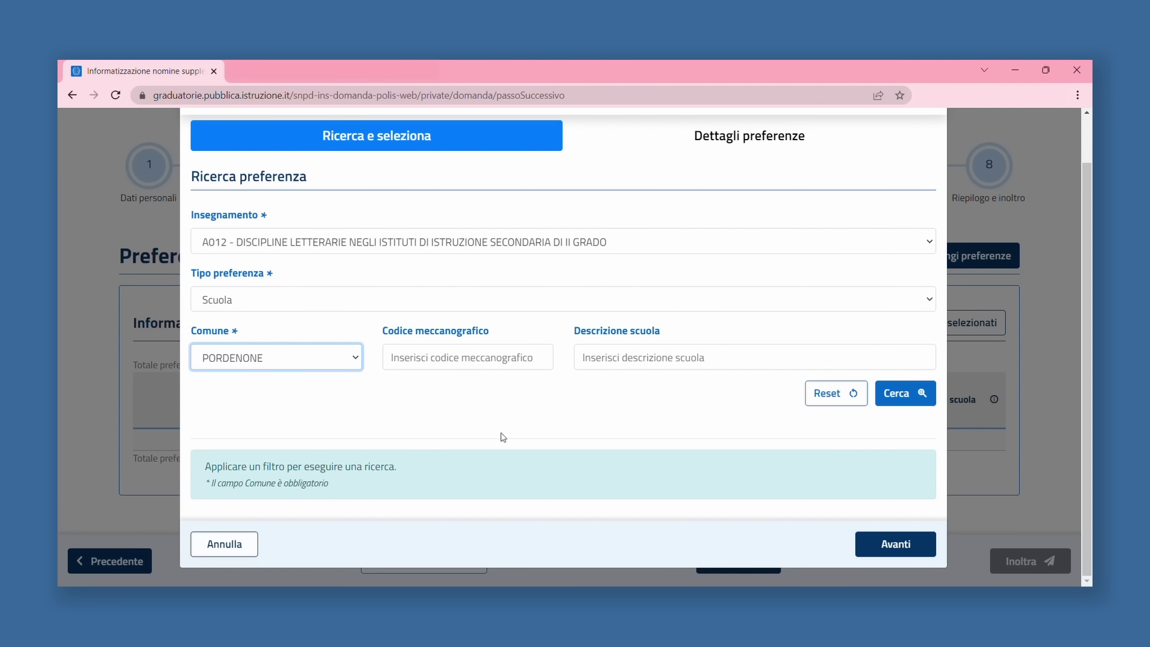
Search for schools in the comune of Pordenone for teaching A012.
{"action": "left_click", "coordinate": [901, 392]}
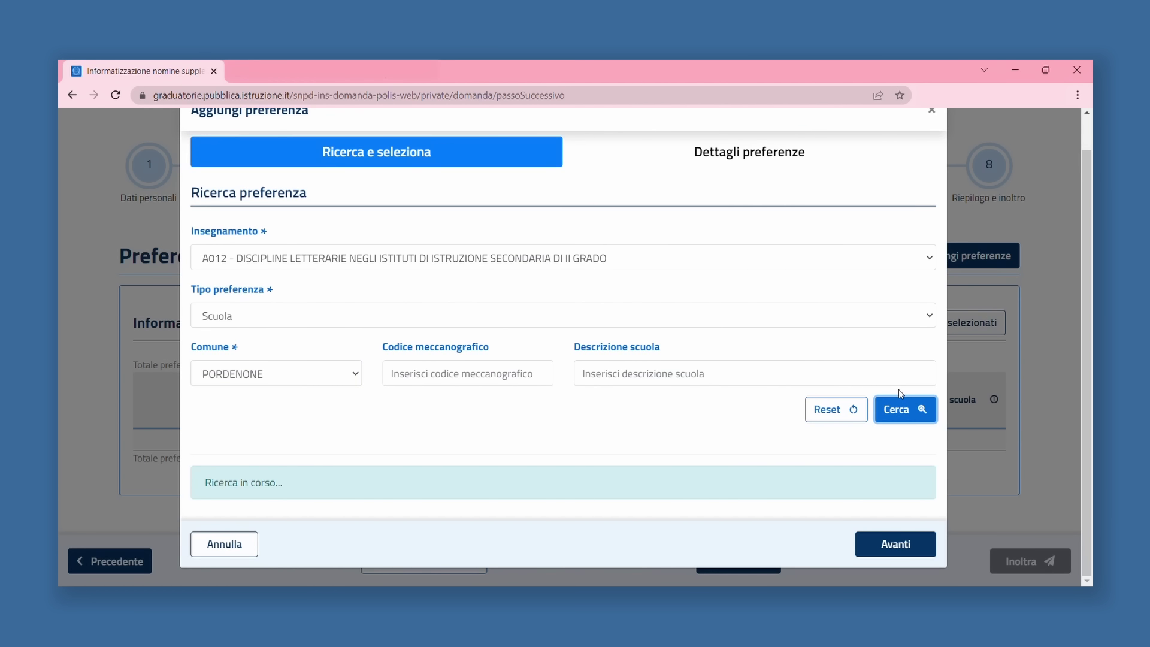
{"action": "scroll", "coordinate": [692, 387], "scroll_direction": "down", "scroll_amount": 2}
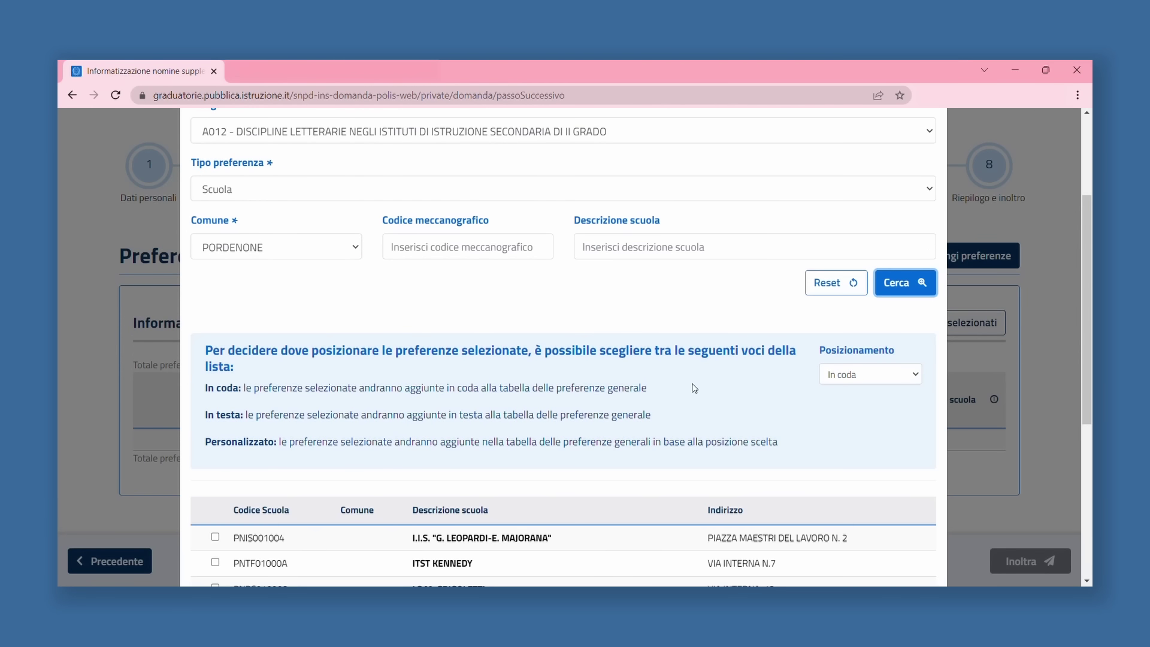
{"action": "scroll", "coordinate": [693, 388], "scroll_direction": "down", "scroll_amount": 4}
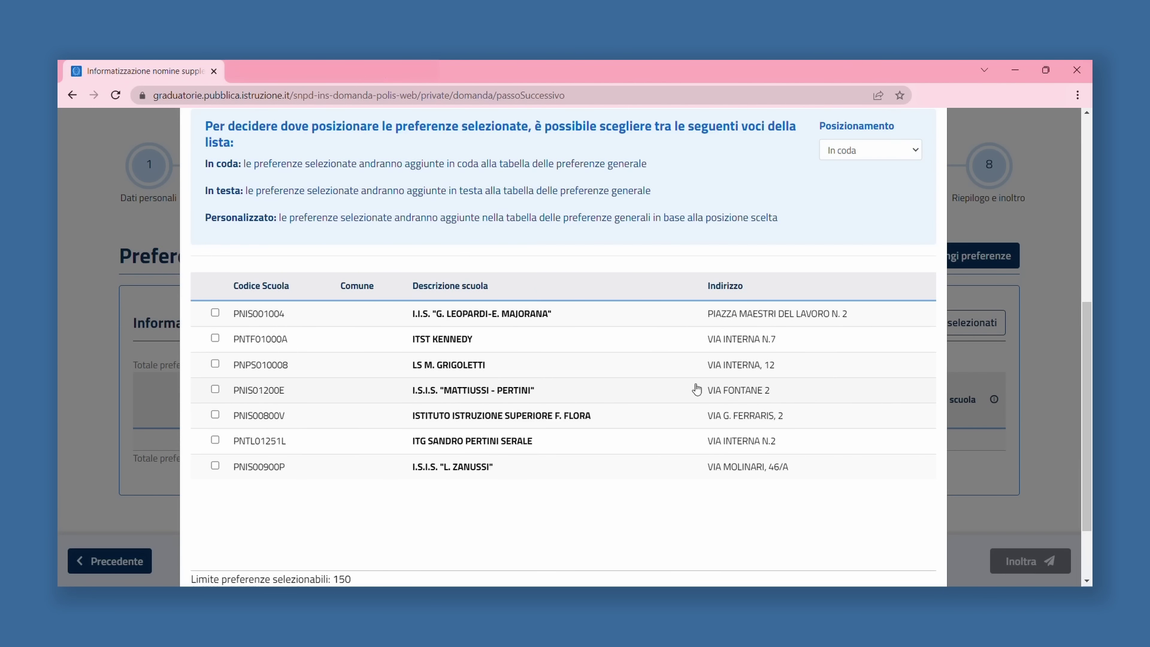
Select all seven schools found in Pordenone and continue to the preference details.
{"action": "left_click", "coordinate": [215, 312]}
{"action": "left_click", "coordinate": [216, 339]}
{"action": "left_click", "coordinate": [216, 364]}
{"action": "left_click", "coordinate": [216, 389]}
{"action": "left_click", "coordinate": [217, 415]}
{"action": "left_click", "coordinate": [215, 440]}
{"action": "left_click", "coordinate": [216, 466]}
{"action": "scroll", "coordinate": [431, 514], "scroll_direction": "down", "scroll_amount": 2}
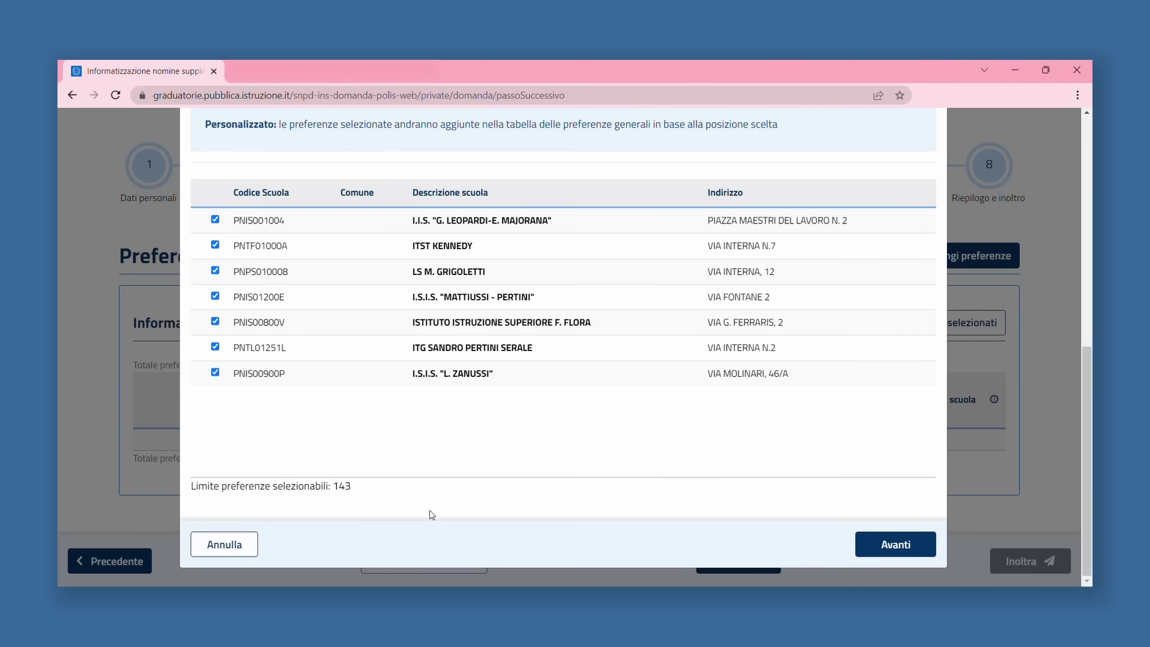
{"action": "left_click", "coordinate": [906, 545]}
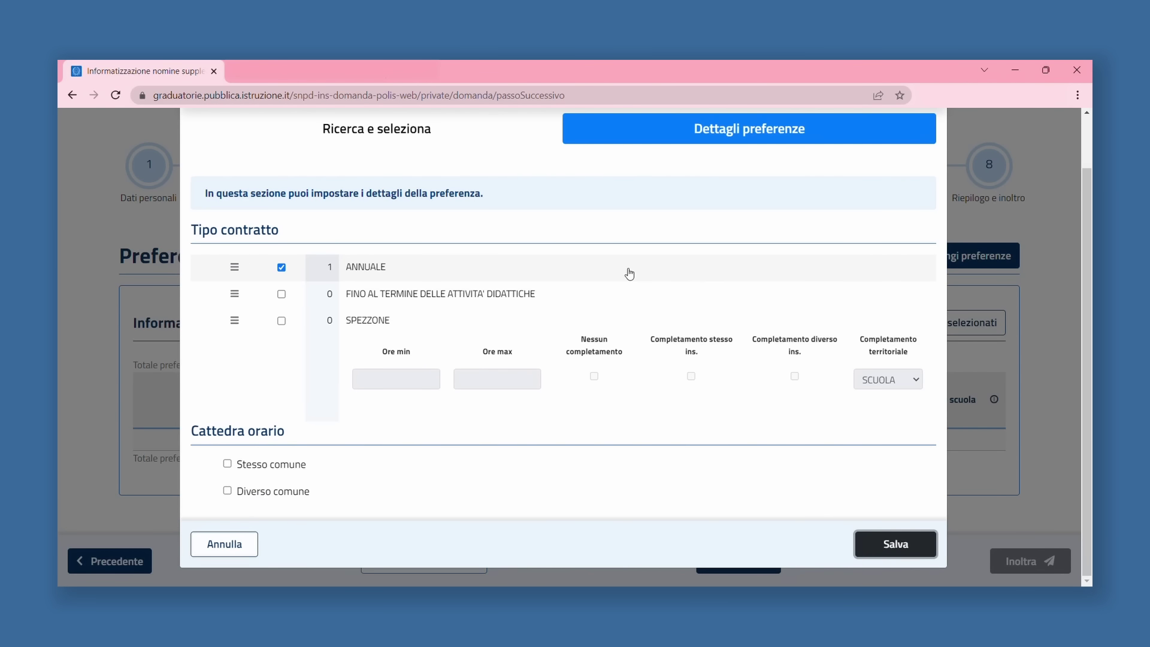
Review the contract type and Cattedra orario options, and save the school preferences with only Annuale selected.
{"action": "scroll", "coordinate": [628, 274], "scroll_direction": "up", "scroll_amount": 1}
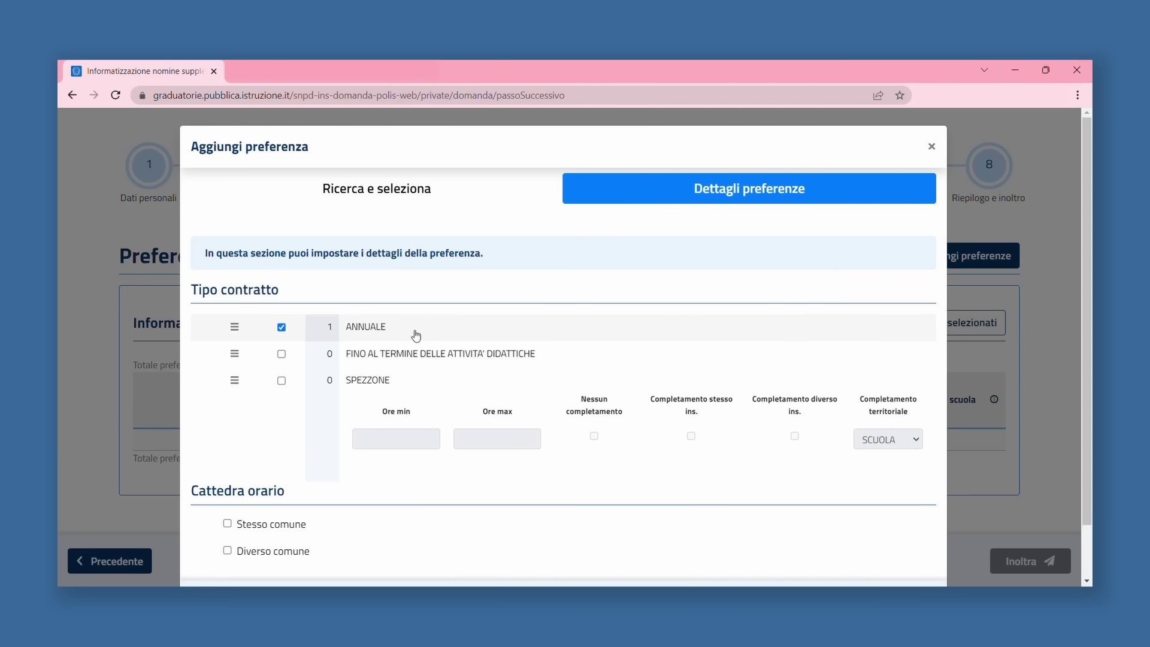
{"action": "scroll", "coordinate": [509, 331], "scroll_direction": "down", "scroll_amount": 1}
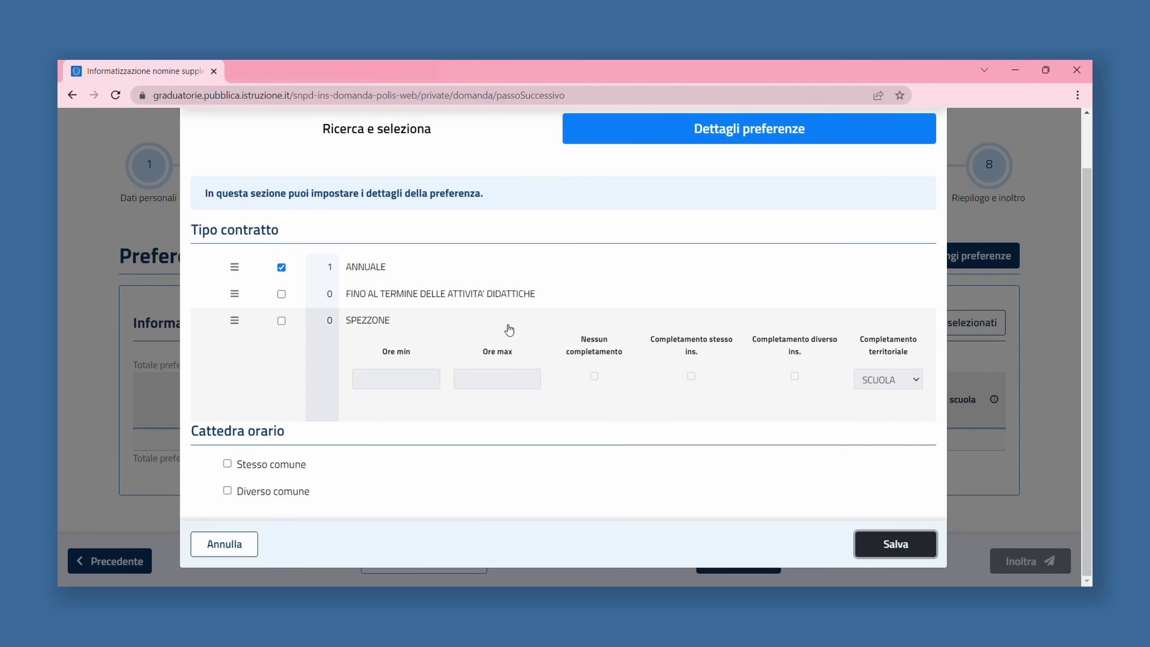
{"action": "scroll", "coordinate": [509, 331], "scroll_direction": "up", "scroll_amount": 1}
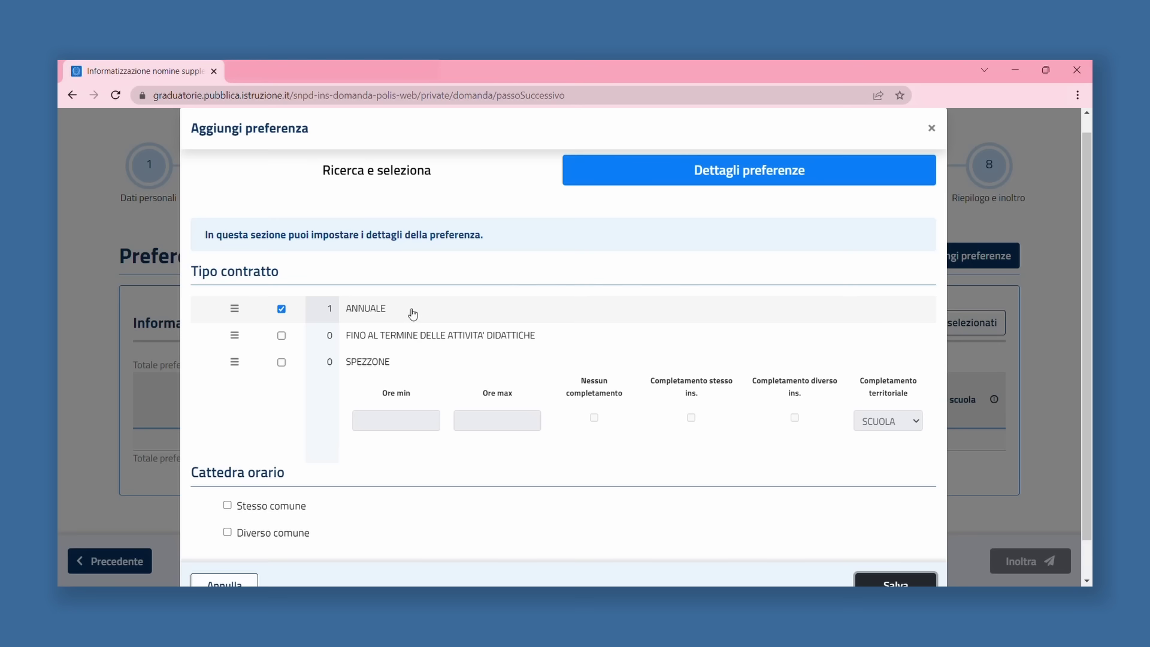
{"action": "scroll", "coordinate": [413, 313], "scroll_direction": "up", "scroll_amount": 1}
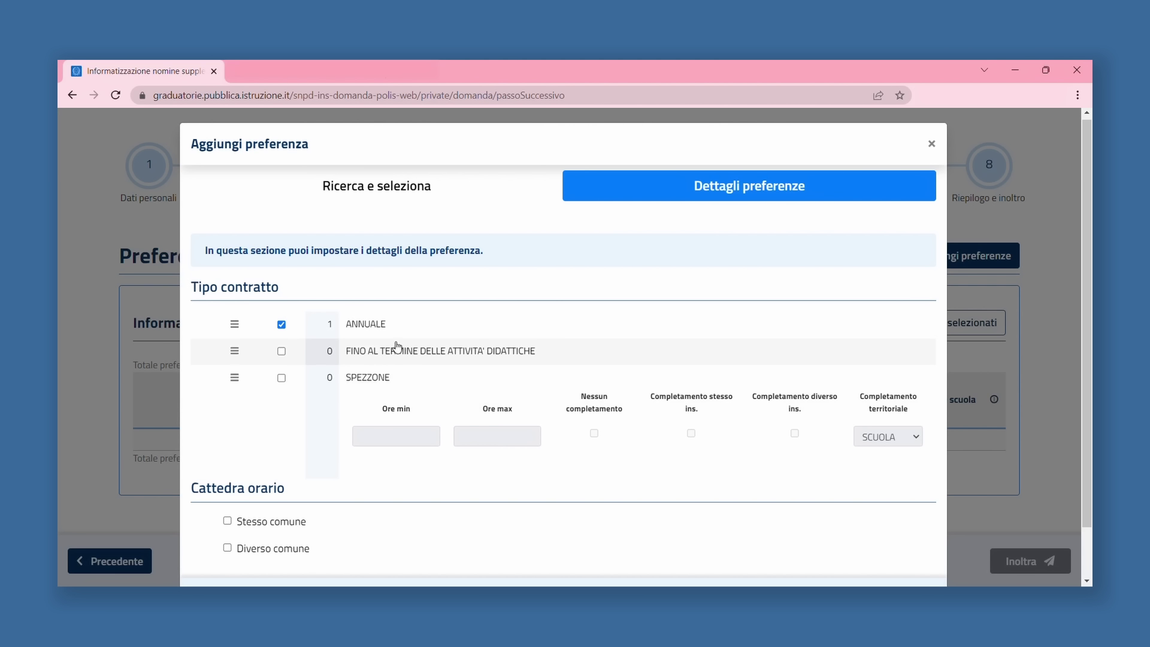
{"action": "scroll", "coordinate": [374, 335], "scroll_direction": "down", "scroll_amount": 1}
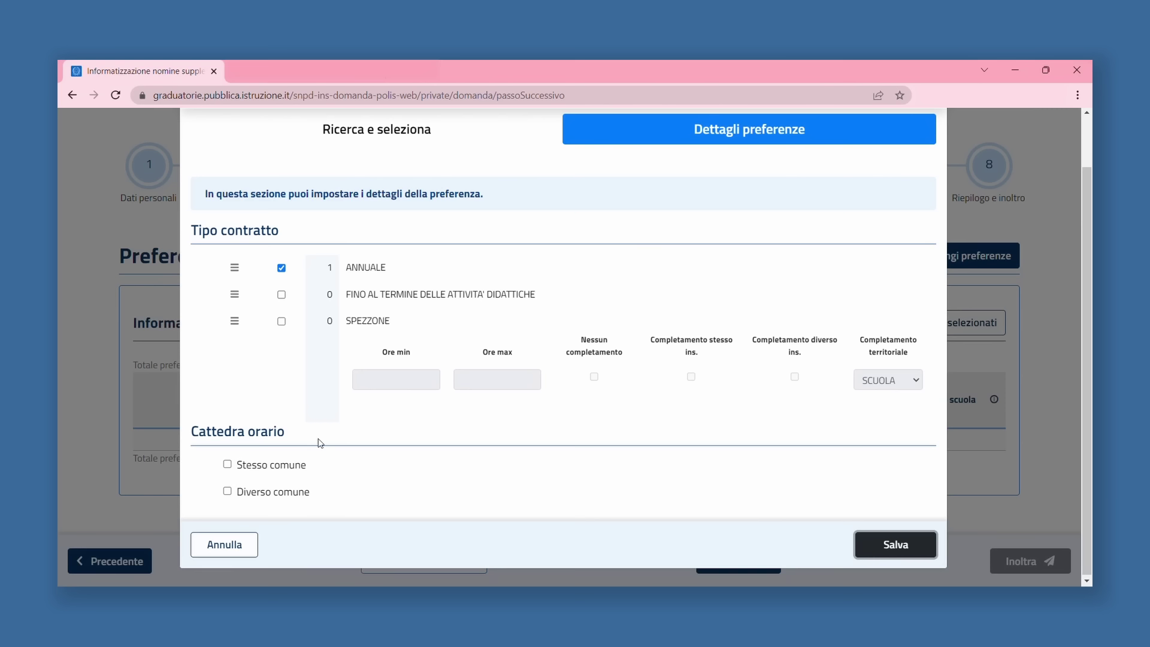
{"action": "left_click", "coordinate": [895, 545]}
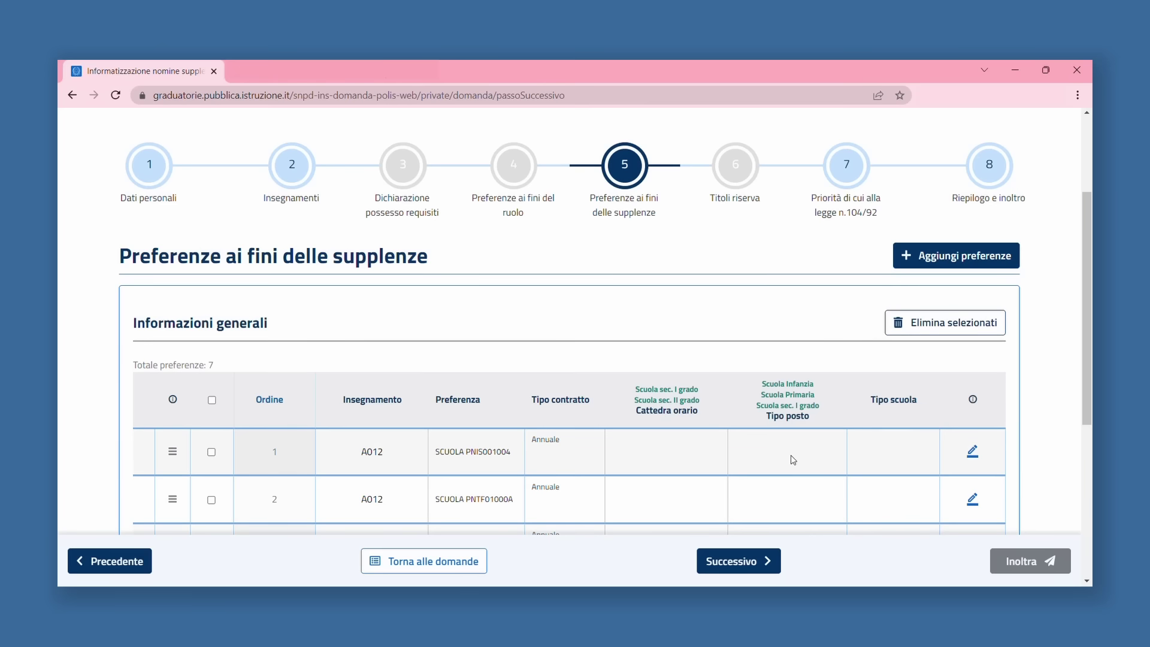
Reorder the preferences so that schools PNTF01000A and PNPS010008 come first, with PNIS001004 in third place.
{"action": "scroll", "coordinate": [789, 455], "scroll_direction": "down", "scroll_amount": 3}
{"action": "scroll", "coordinate": [789, 455], "scroll_direction": "down", "scroll_amount": 2}
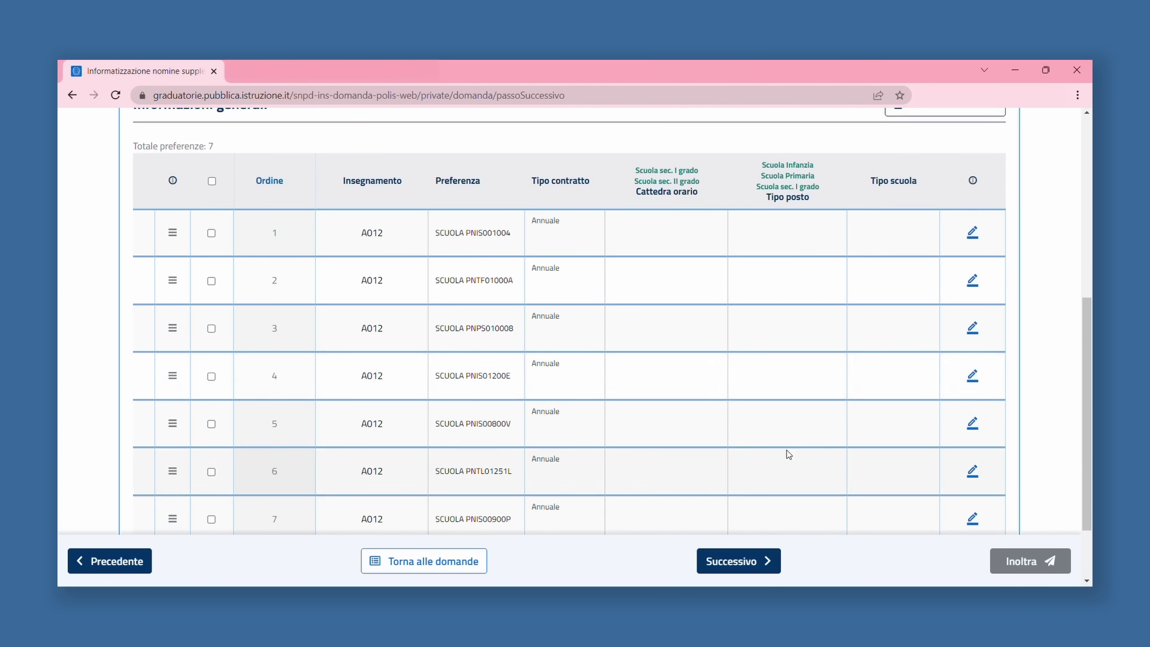
{"action": "scroll", "coordinate": [789, 454], "scroll_direction": "down", "scroll_amount": 1}
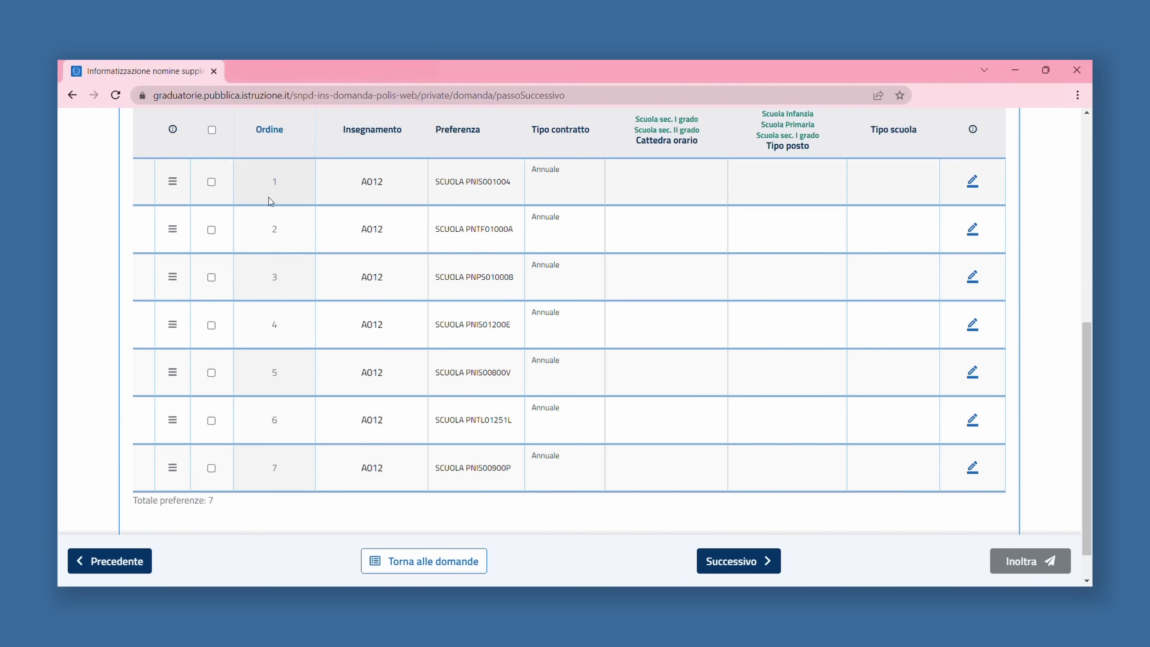
{"action": "mouse_move", "coordinate": [175, 183]}
{"action": "left_mouse_down"}
{"action": "mouse_move", "coordinate": [172, 228]}
{"action": "mouse_move", "coordinate": [168, 185]}
{"action": "left_mouse_up"}
{"action": "left_click_drag", "start_coordinate": [175, 275], "coordinate": [165, 223]}
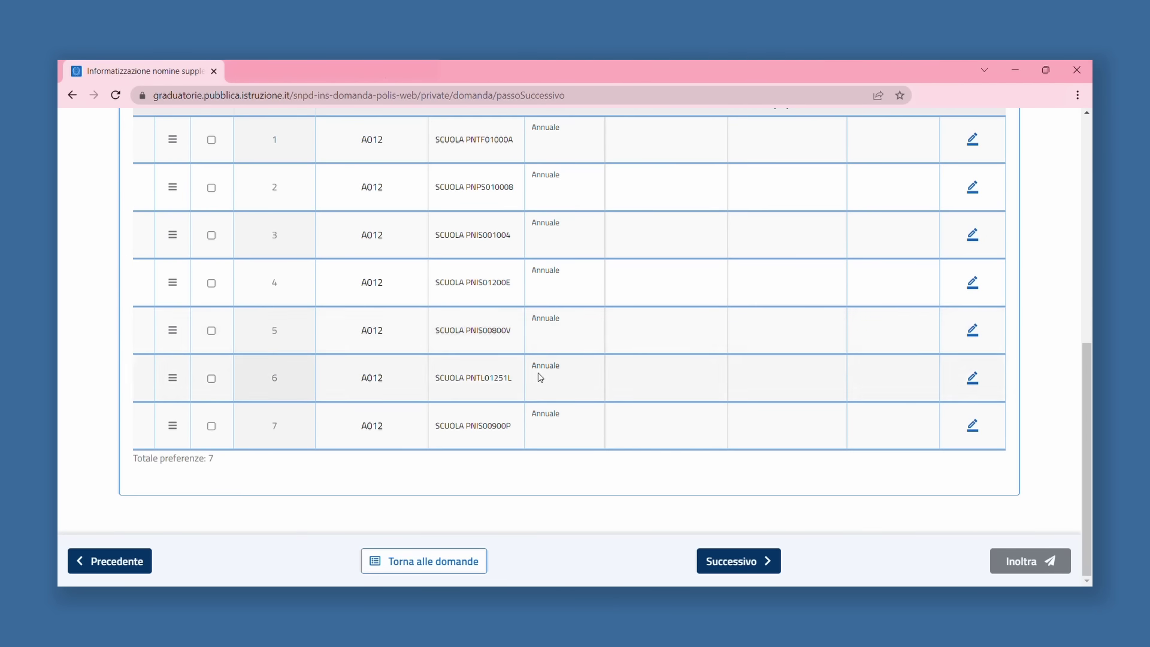
Start a new preference for teaching A012 - Discipline letterarie, with Scuola as the preference type.
{"action": "scroll", "coordinate": [537, 380], "scroll_direction": "up", "scroll_amount": 3}
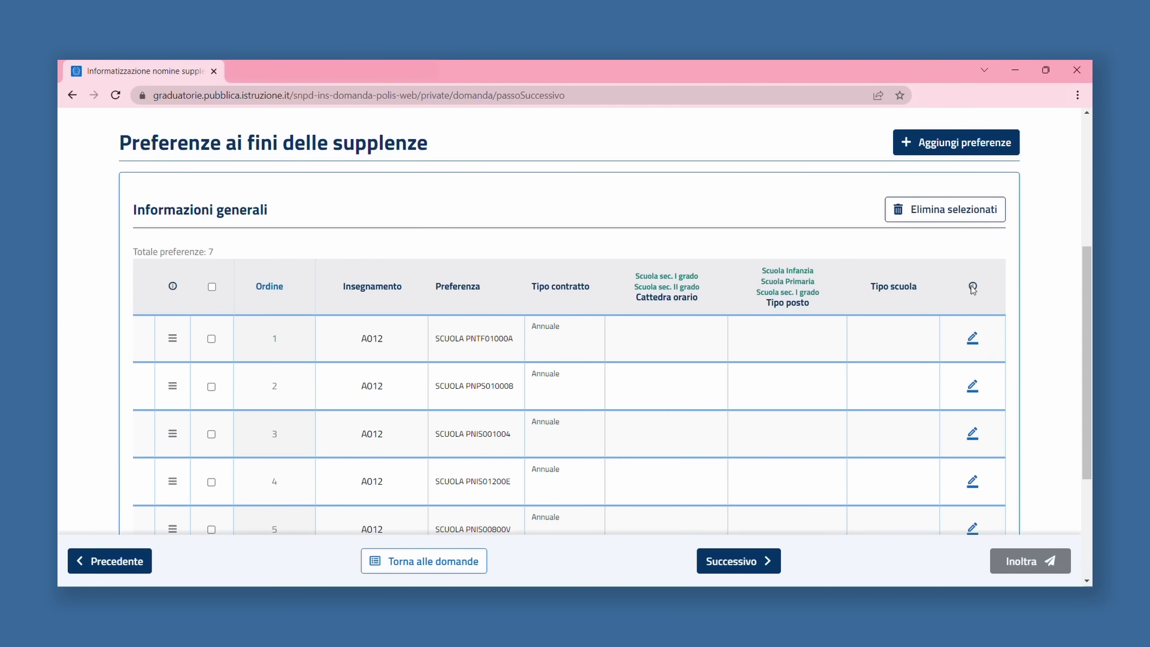
{"action": "left_click", "coordinate": [932, 148]}
{"action": "left_click", "coordinate": [442, 295]}
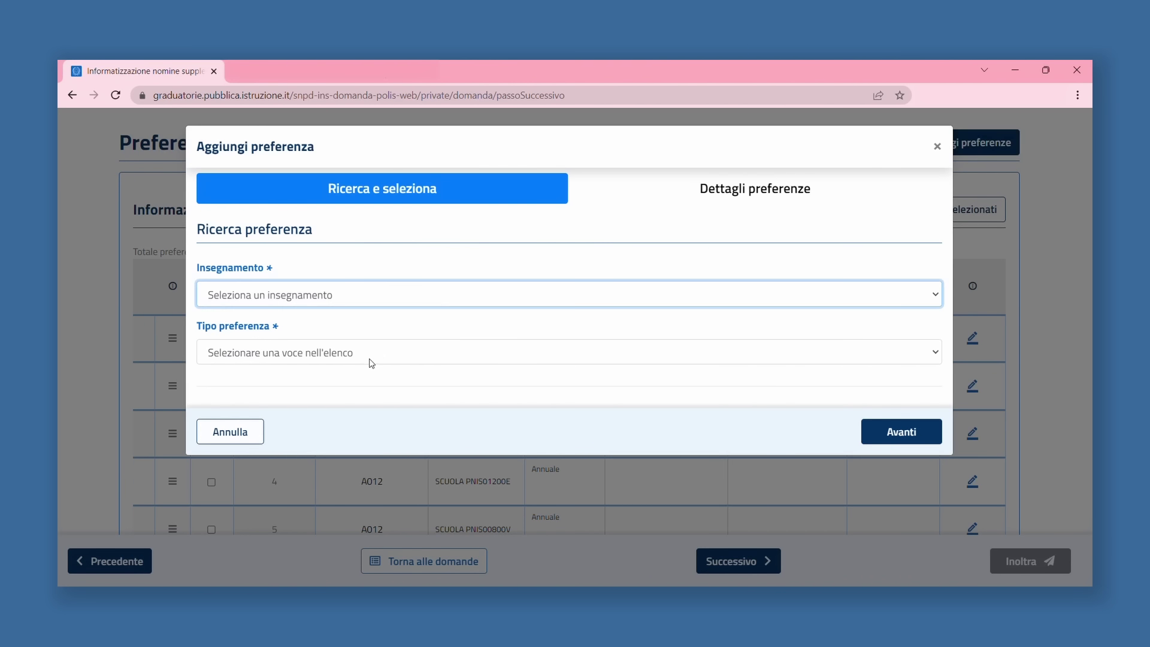
{"action": "left_click", "coordinate": [343, 389]}
{"action": "left_click", "coordinate": [333, 358]}
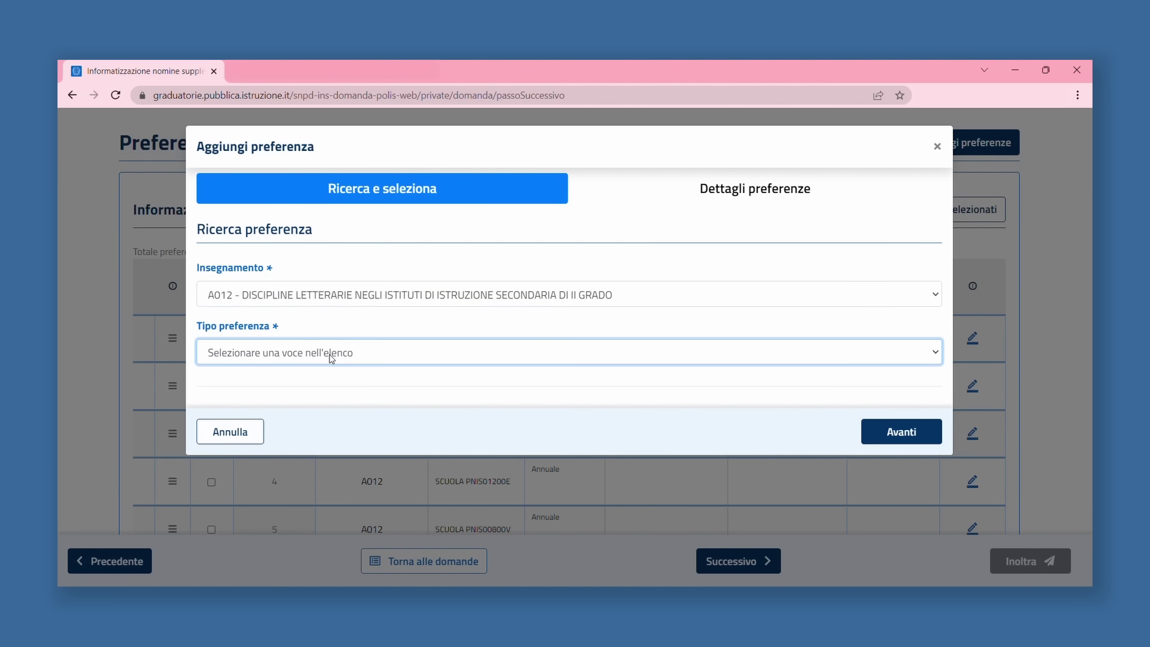
{"action": "left_click", "coordinate": [318, 398]}
{"action": "scroll", "coordinate": [698, 384], "scroll_direction": "down", "scroll_amount": 1}
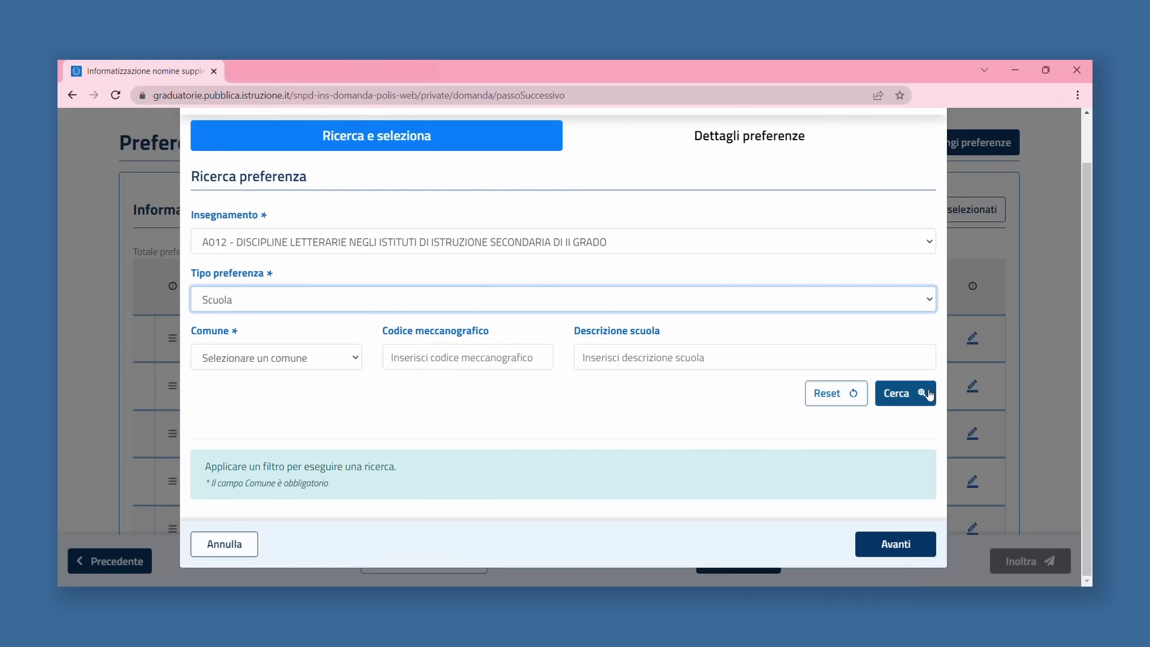
Set the comune to PORDENONE for the new preference and search for its schools.
{"action": "left_click", "coordinate": [299, 366]}
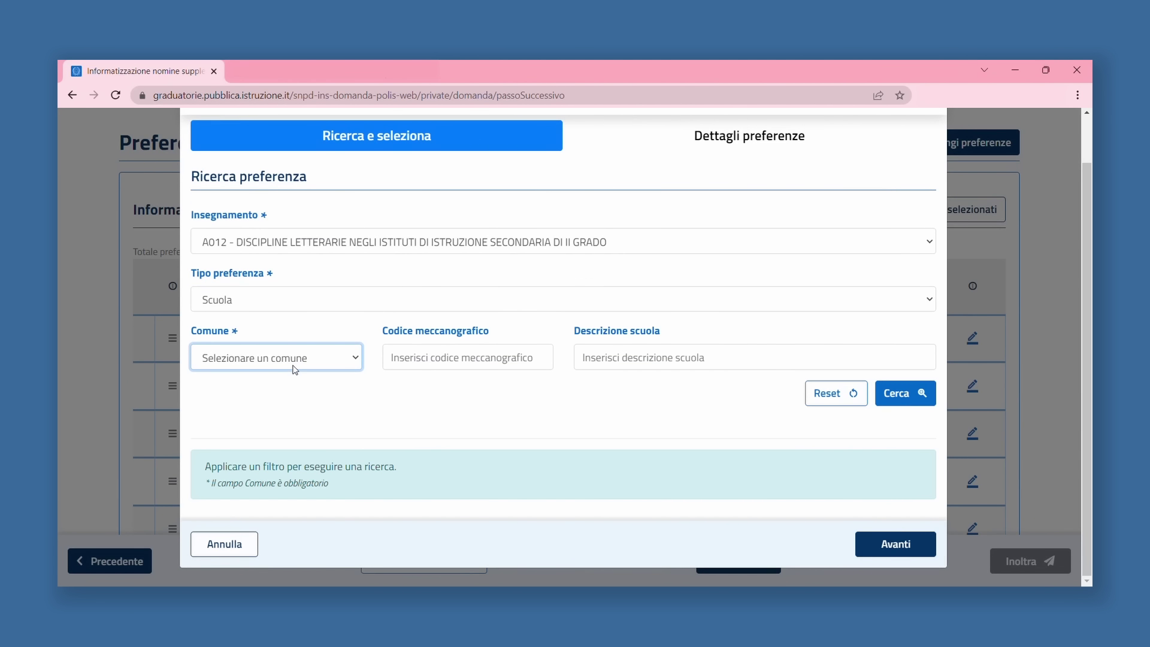
{"action": "type", "text": "pordenone"}
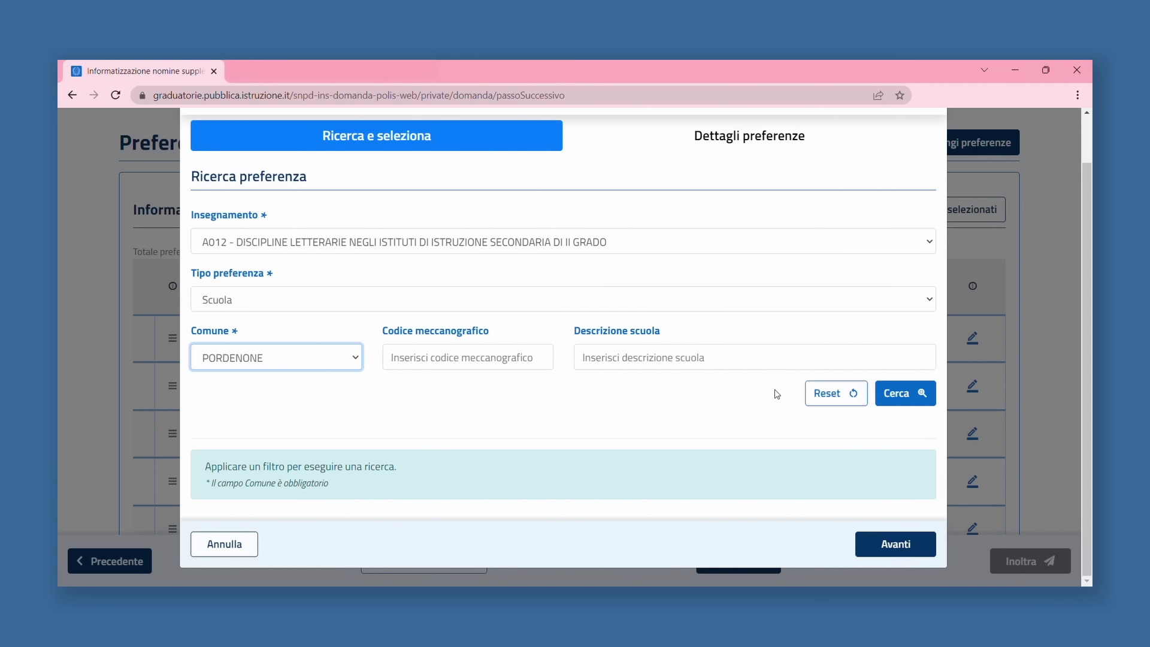
{"action": "left_click", "coordinate": [917, 402]}
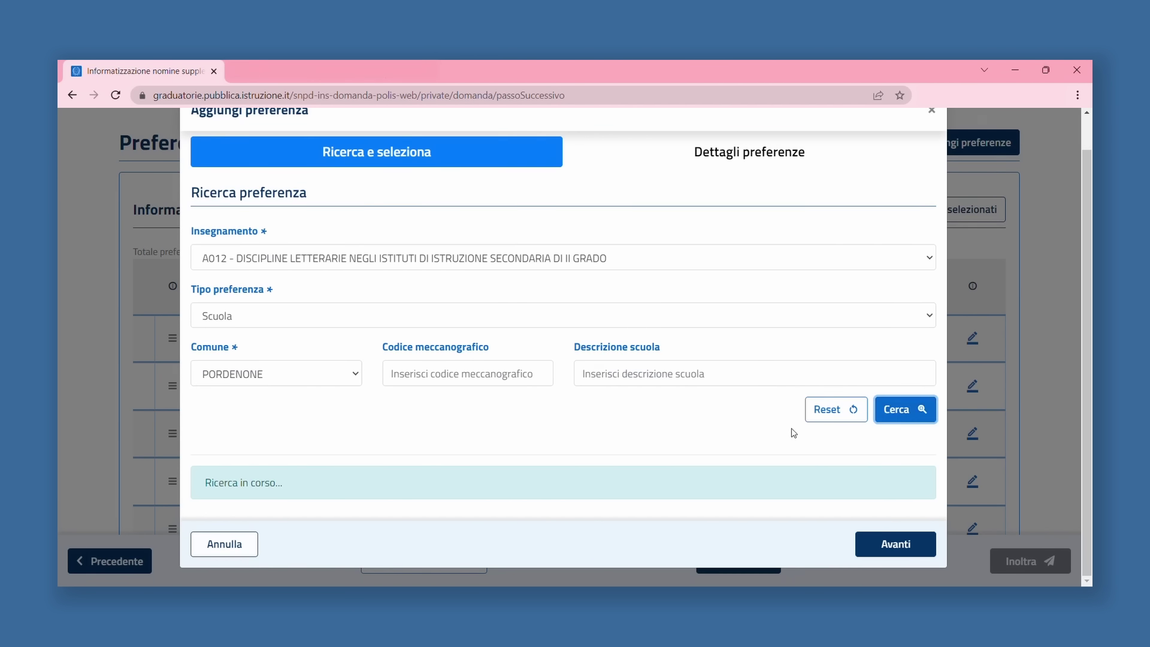
{"action": "scroll", "coordinate": [794, 433], "scroll_direction": "down", "scroll_amount": 2}
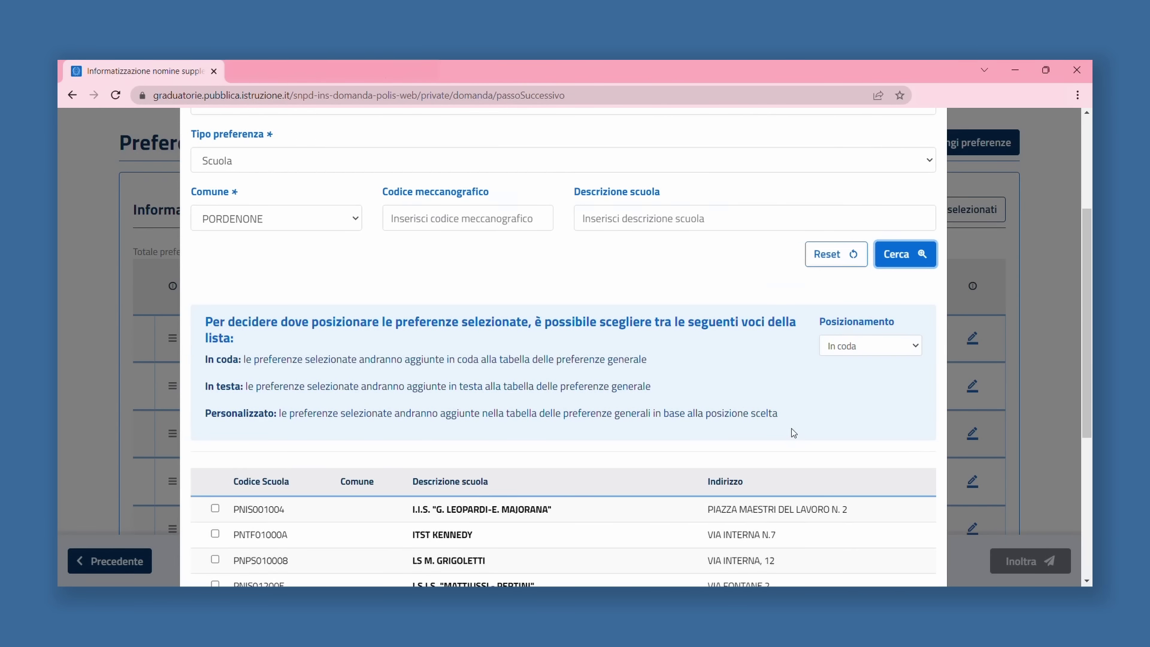
{"action": "scroll", "coordinate": [794, 432], "scroll_direction": "down", "scroll_amount": 2}
Select the school I.S.I.S. "L. Zanussi" (PNIS00900P) and continue to the preference details.
{"action": "left_click", "coordinate": [215, 536]}
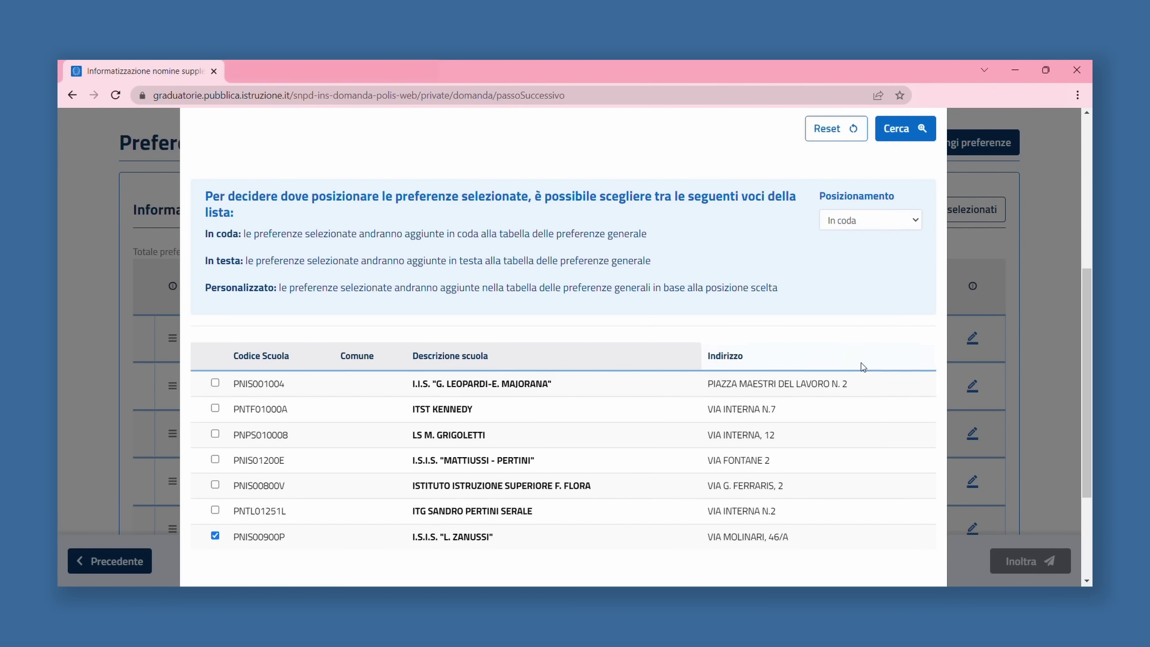
{"action": "scroll", "coordinate": [863, 367], "scroll_direction": "down", "scroll_amount": 2}
{"action": "left_click", "coordinate": [897, 561]}
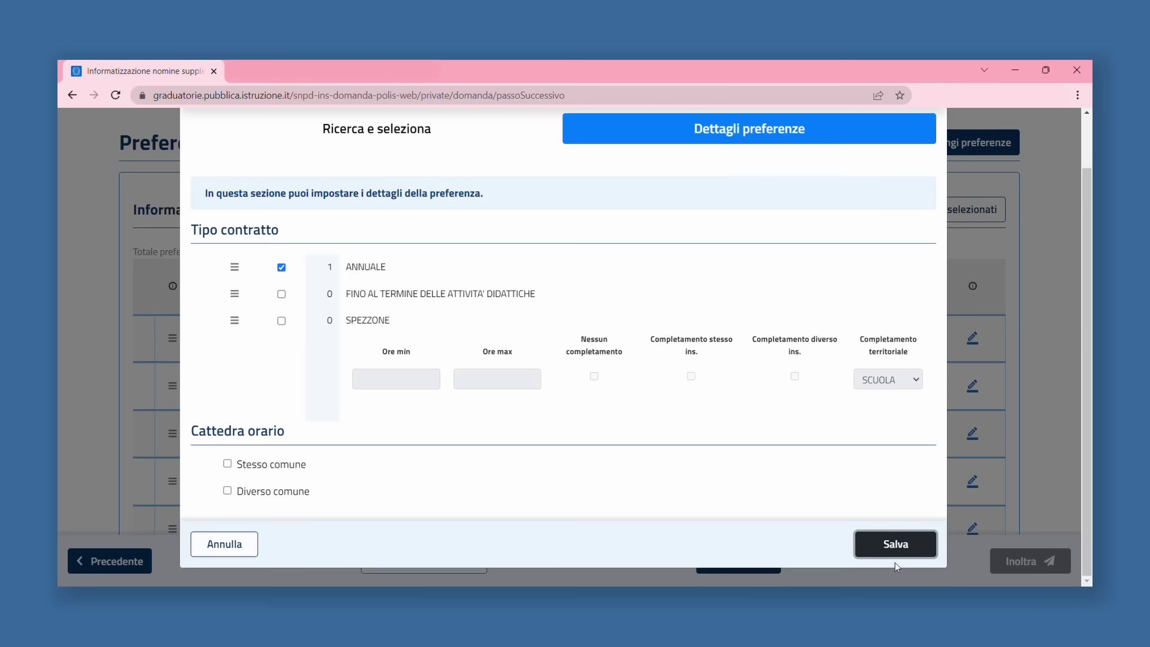
Enable the Spezzone contract type with a minimum of 7 hours and a maximum of 17 hours.
{"action": "left_click", "coordinate": [282, 320]}
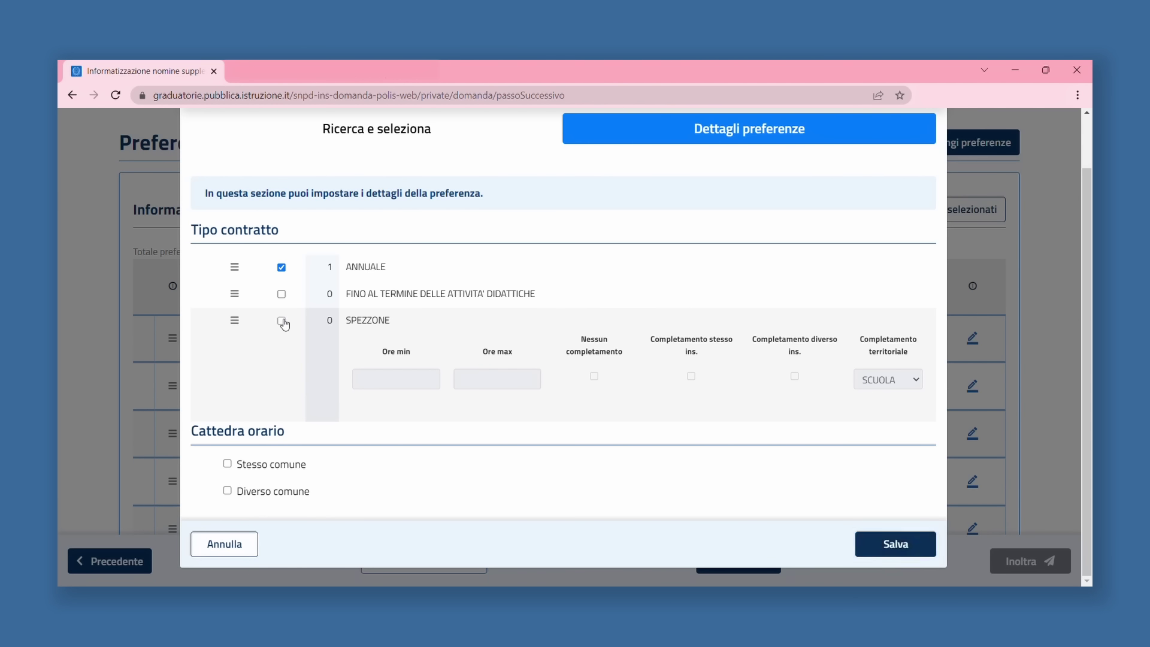
{"action": "left_click", "coordinate": [360, 346]}
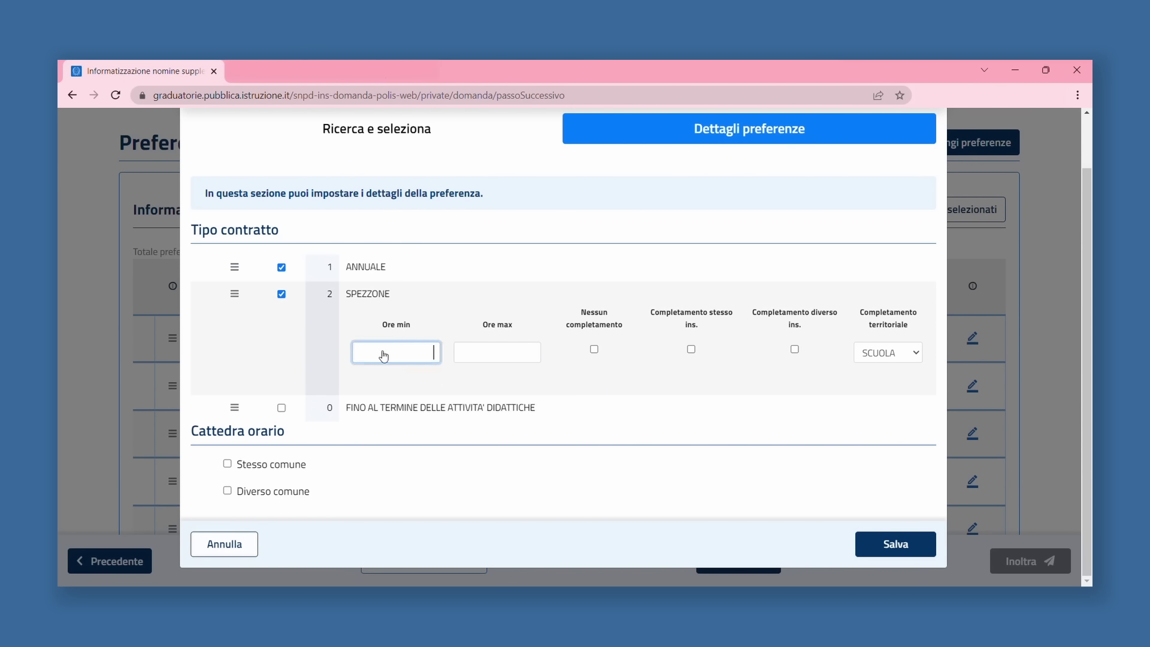
{"action": "left_click", "coordinate": [514, 364]}
{"action": "left_click", "coordinate": [410, 366]}
{"action": "type", "text": "7"}
{"action": "left_click", "coordinate": [486, 365]}
{"action": "type", "text": "1"}
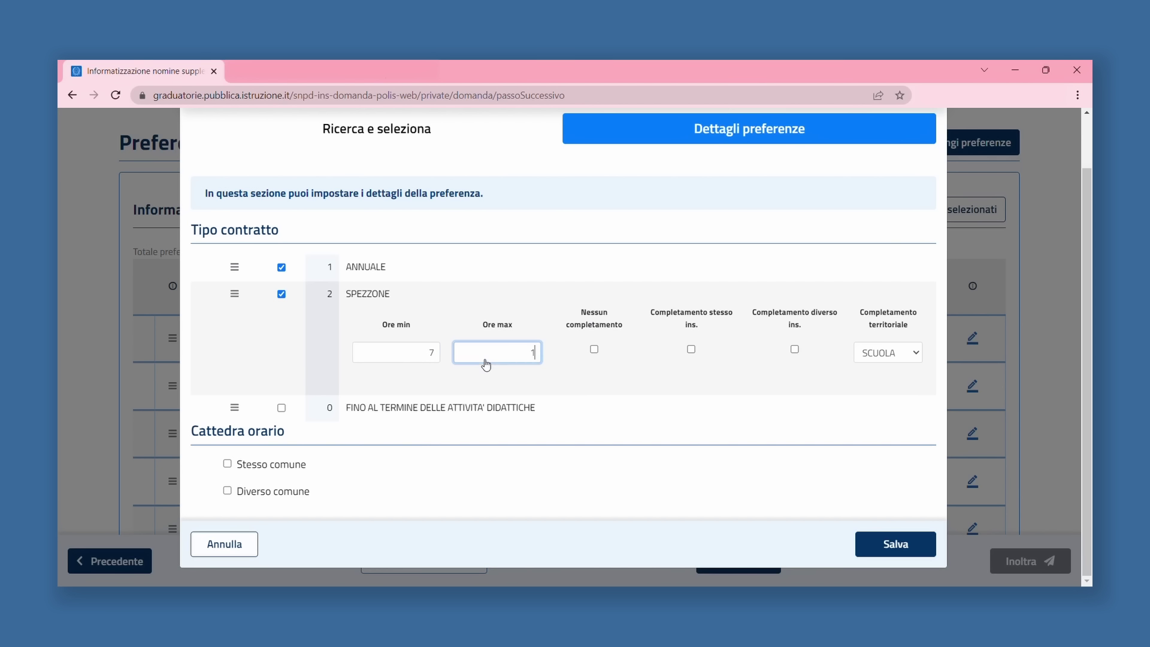
{"action": "type", "text": "7"}
{"action": "key", "text": "BackSpace"}
{"action": "key", "text": "BackSpace"}
{"action": "type", "text": "17"}
Set the minimum hours of the Spezzone to 12.
{"action": "left_click", "coordinate": [429, 358]}
{"action": "double_click", "coordinate": [428, 358]}
{"action": "type", "text": "12"}
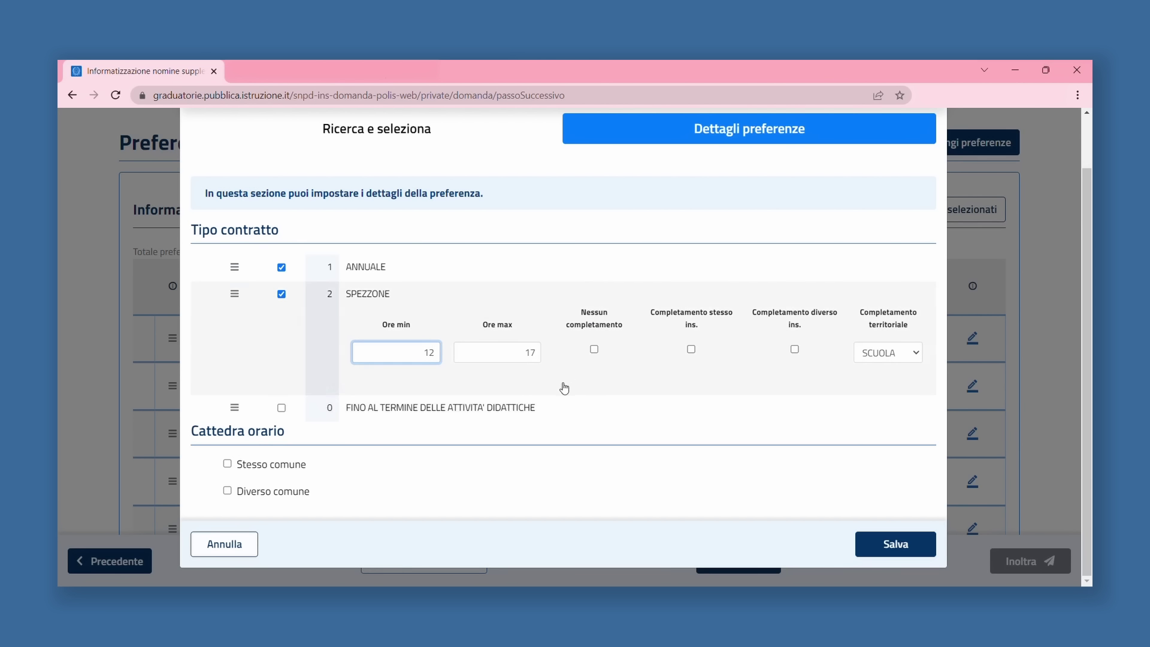
Save the preference with Spezzone as the only contract type and the Nessun completamento option selected.
{"action": "left_click", "coordinate": [594, 350]}
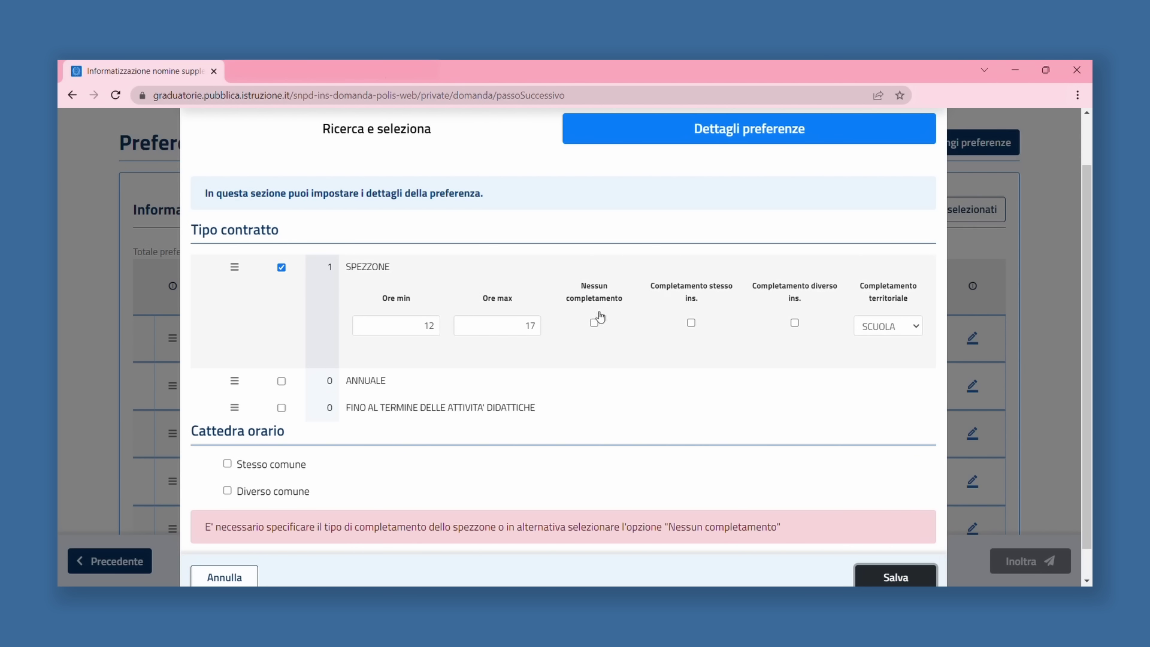
{"action": "left_click", "coordinate": [595, 321]}
{"action": "scroll", "coordinate": [786, 451], "scroll_direction": "down", "scroll_amount": 1}
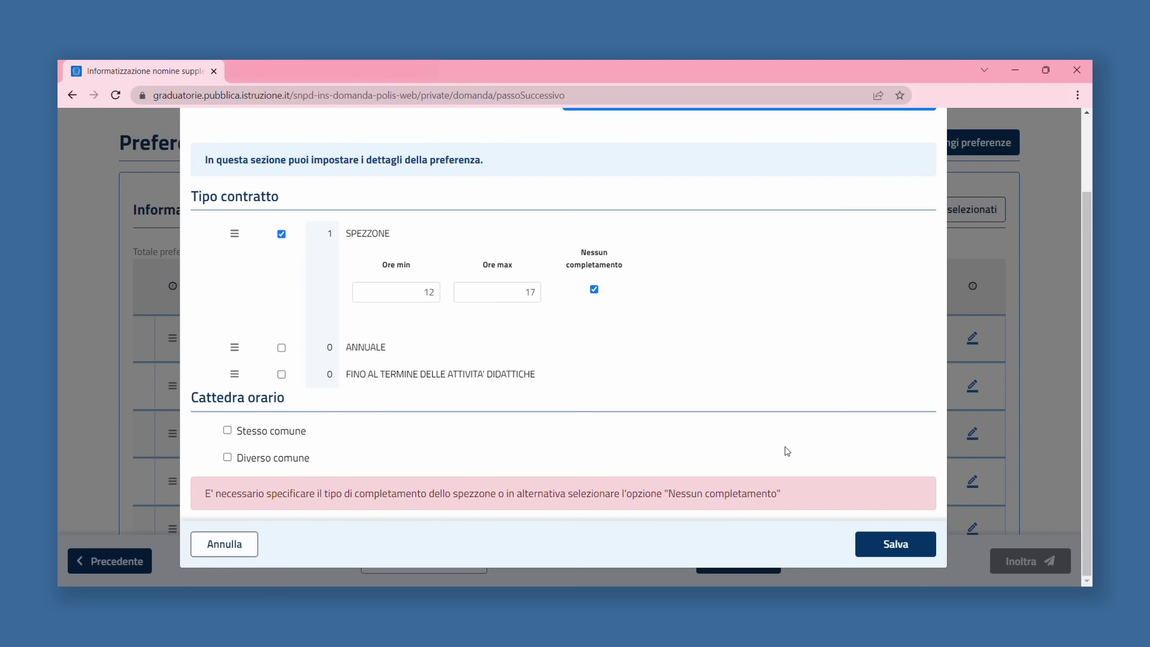
{"action": "left_click", "coordinate": [907, 548]}
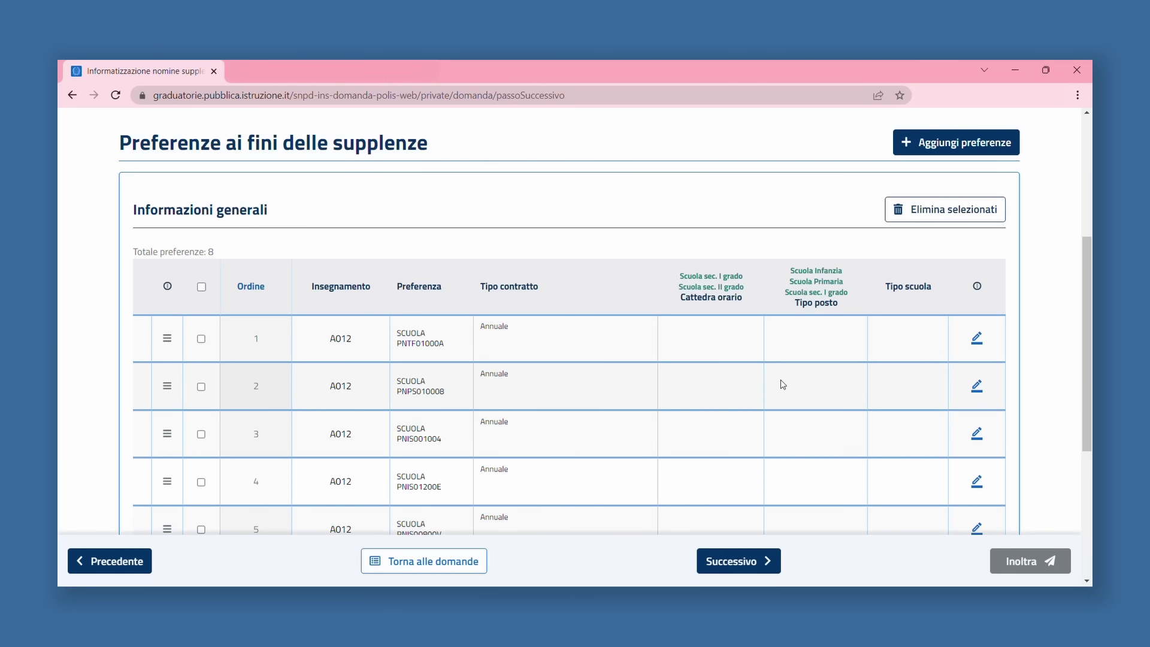
Start a new preference for ADSS - Sostegno scuola secondaria II grado with Scuola as the preference type.
{"action": "scroll", "coordinate": [758, 356], "scroll_direction": "up", "scroll_amount": 1}
{"action": "scroll", "coordinate": [758, 356], "scroll_direction": "down", "scroll_amount": 3}
{"action": "scroll", "coordinate": [758, 356], "scroll_direction": "down", "scroll_amount": 3}
{"action": "scroll", "coordinate": [759, 356], "scroll_direction": "up", "scroll_amount": 8}
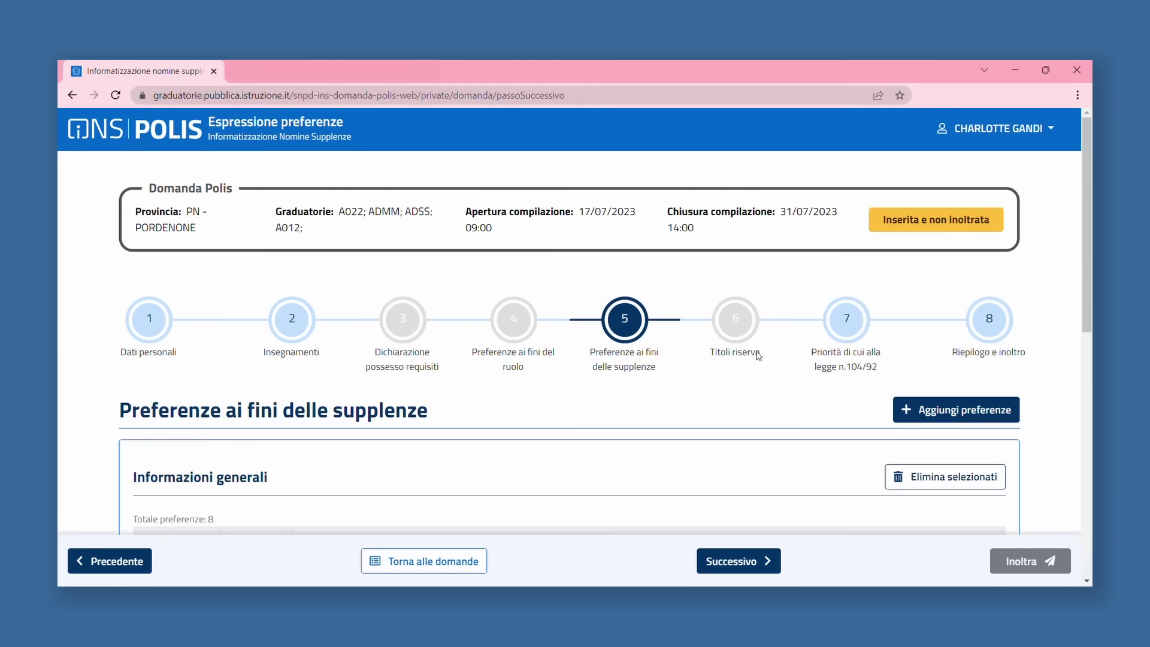
{"action": "left_click", "coordinate": [970, 411]}
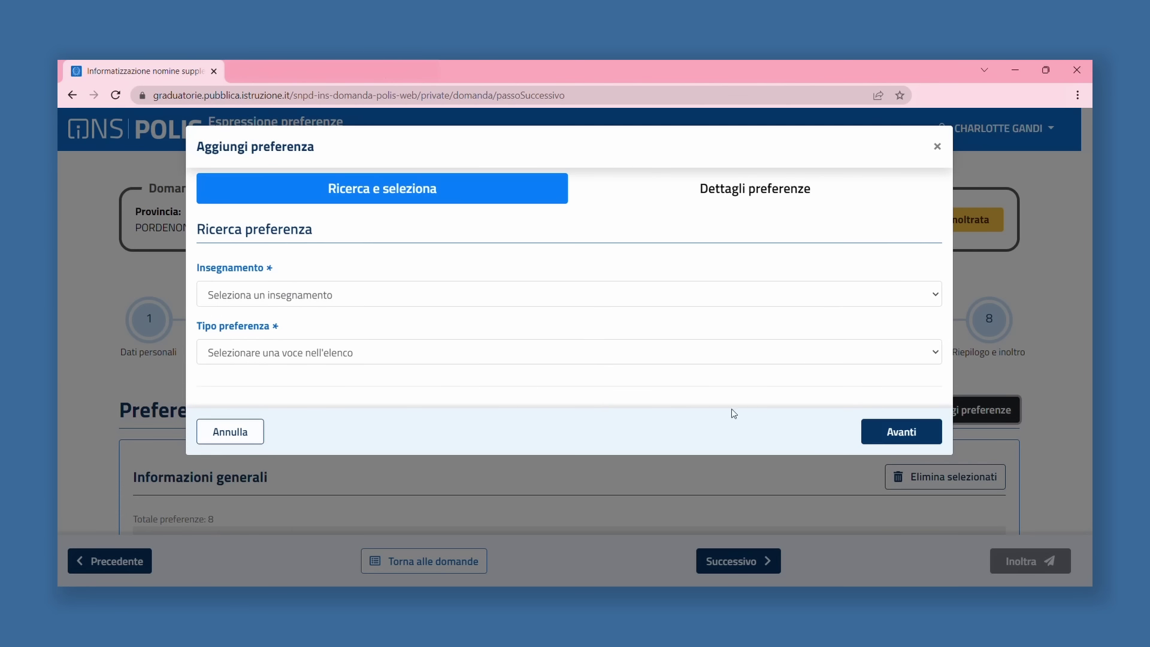
{"action": "left_click", "coordinate": [689, 203]}
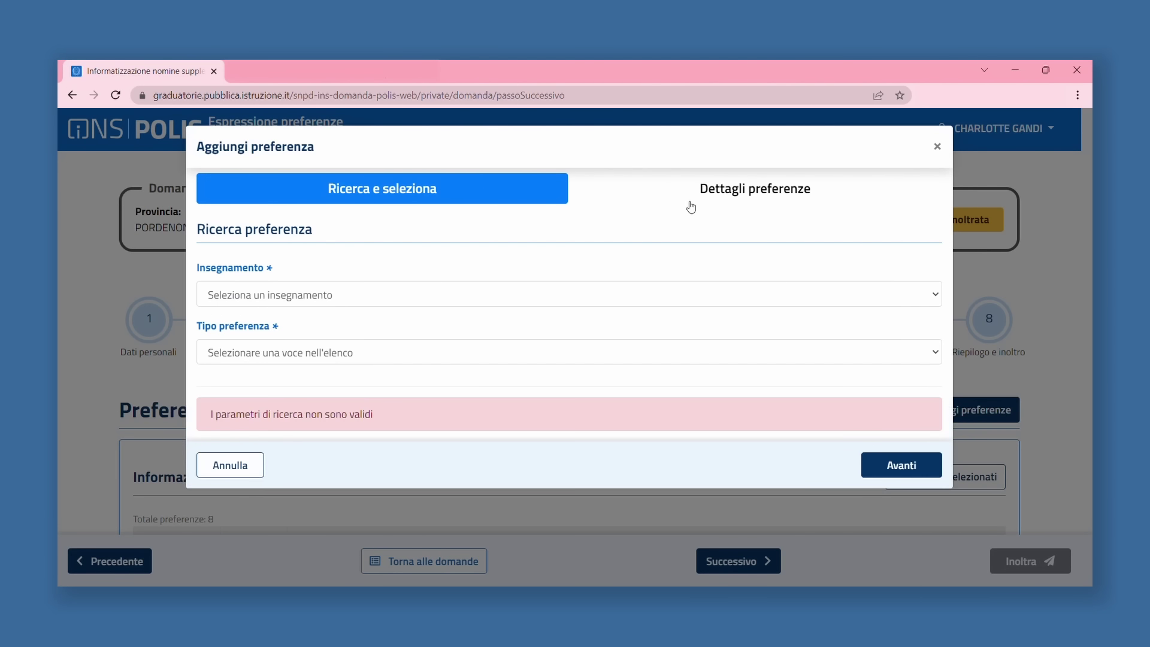
{"action": "left_click", "coordinate": [502, 299]}
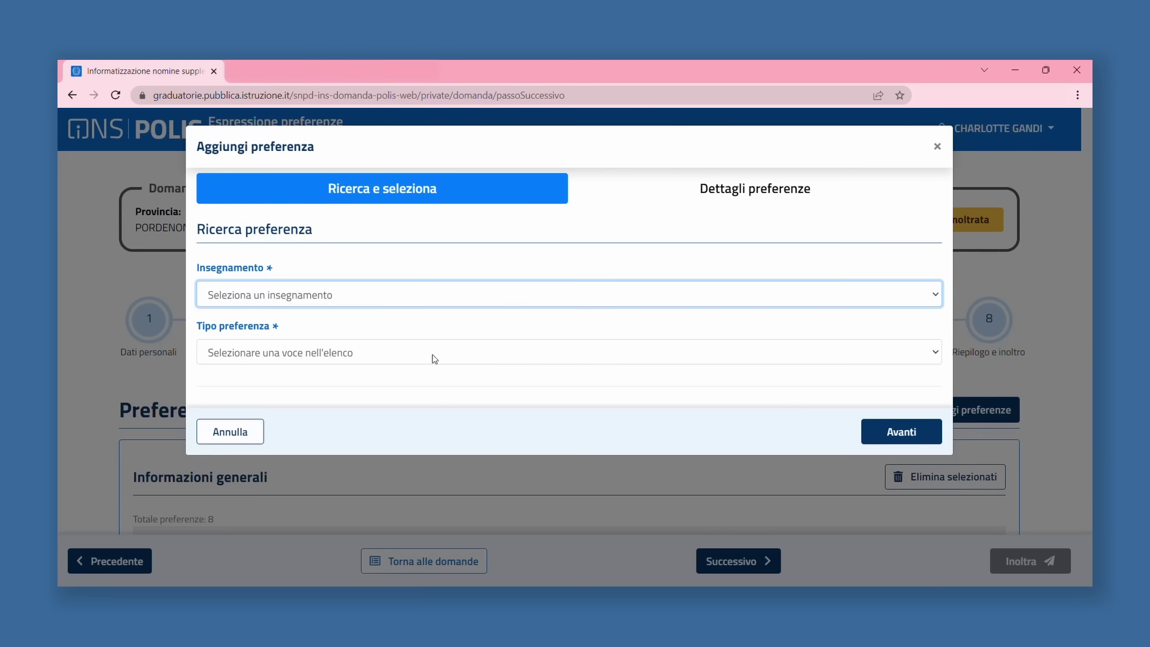
{"action": "key", "text": "Down"}
{"action": "left_click", "coordinate": [350, 356]}
{"action": "left_click", "coordinate": [329, 395]}
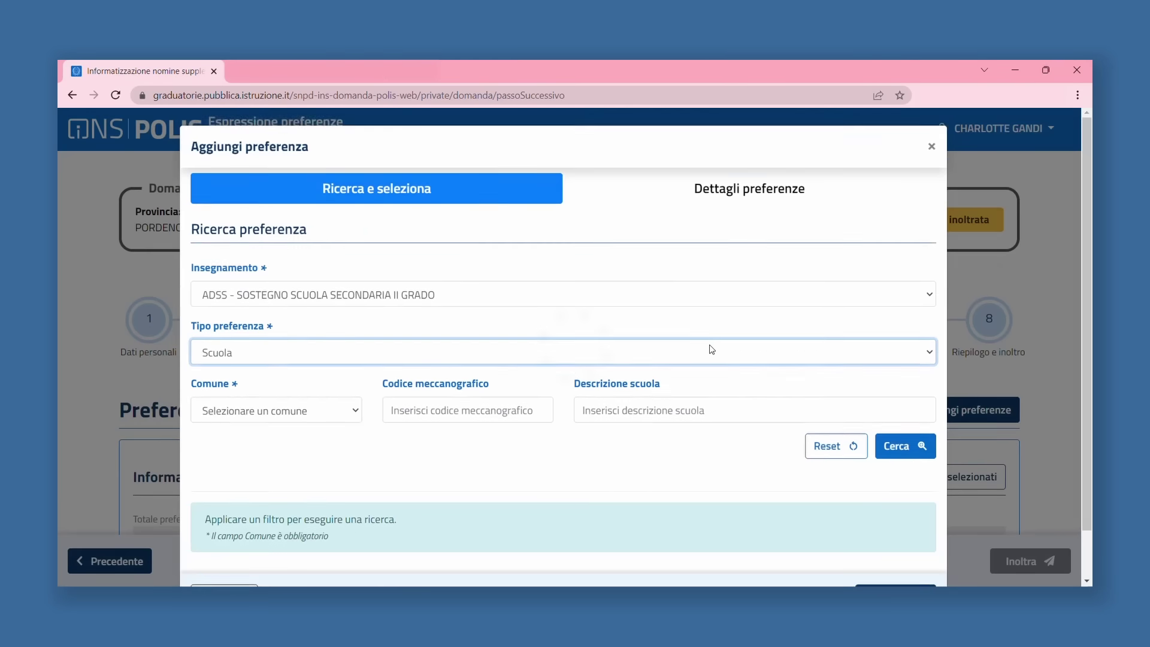
Search for the schools in the comune of Pordenone for the ADSS preference.
{"action": "scroll", "coordinate": [712, 350], "scroll_direction": "down", "scroll_amount": 1}
{"action": "left_click", "coordinate": [738, 144]}
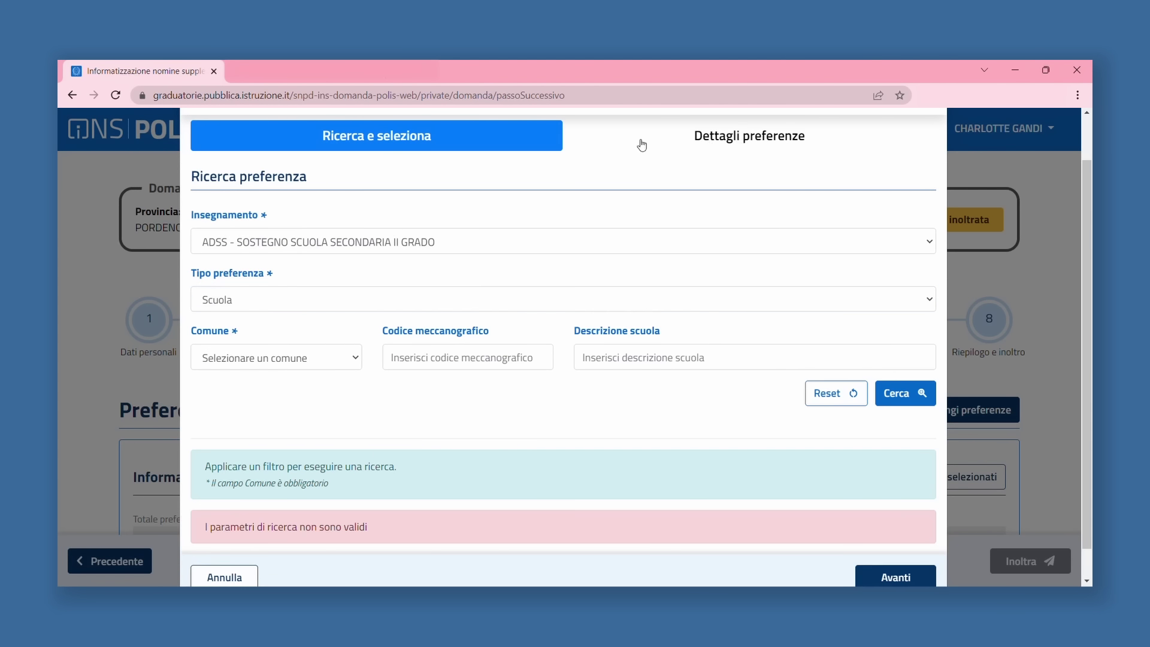
{"action": "left_click", "coordinate": [836, 393]}
{"action": "left_click", "coordinate": [894, 393]}
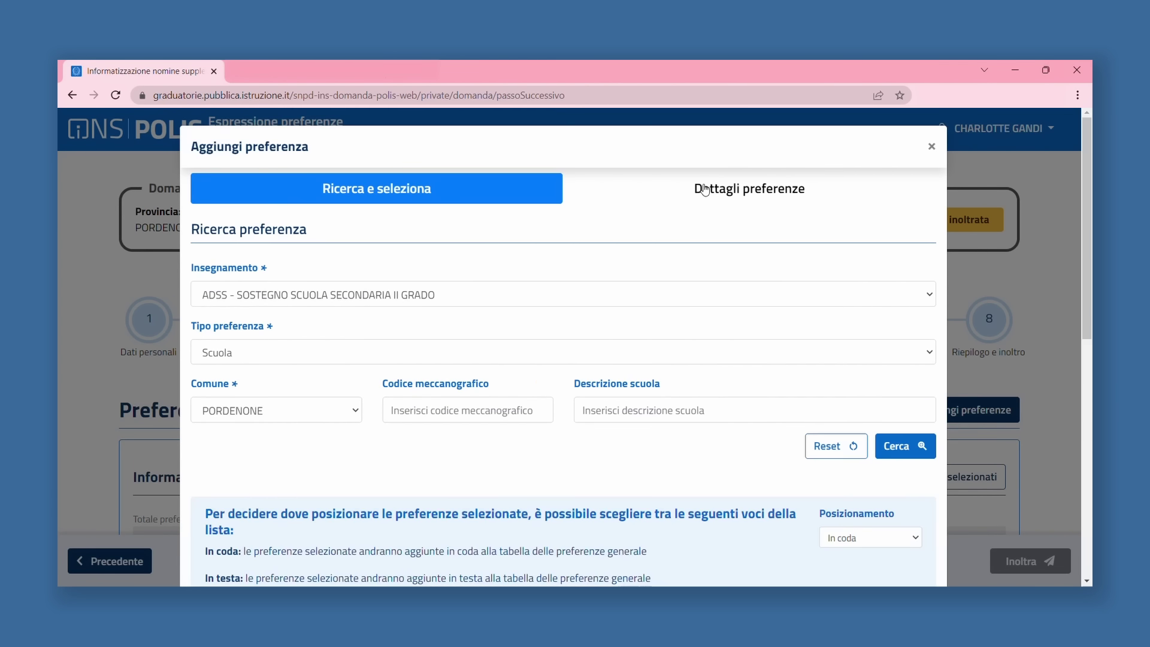
{"action": "scroll", "coordinate": [797, 359], "scroll_direction": "down", "scroll_amount": 5}
{"action": "scroll", "coordinate": [857, 457], "scroll_direction": "down", "scroll_amount": 3}
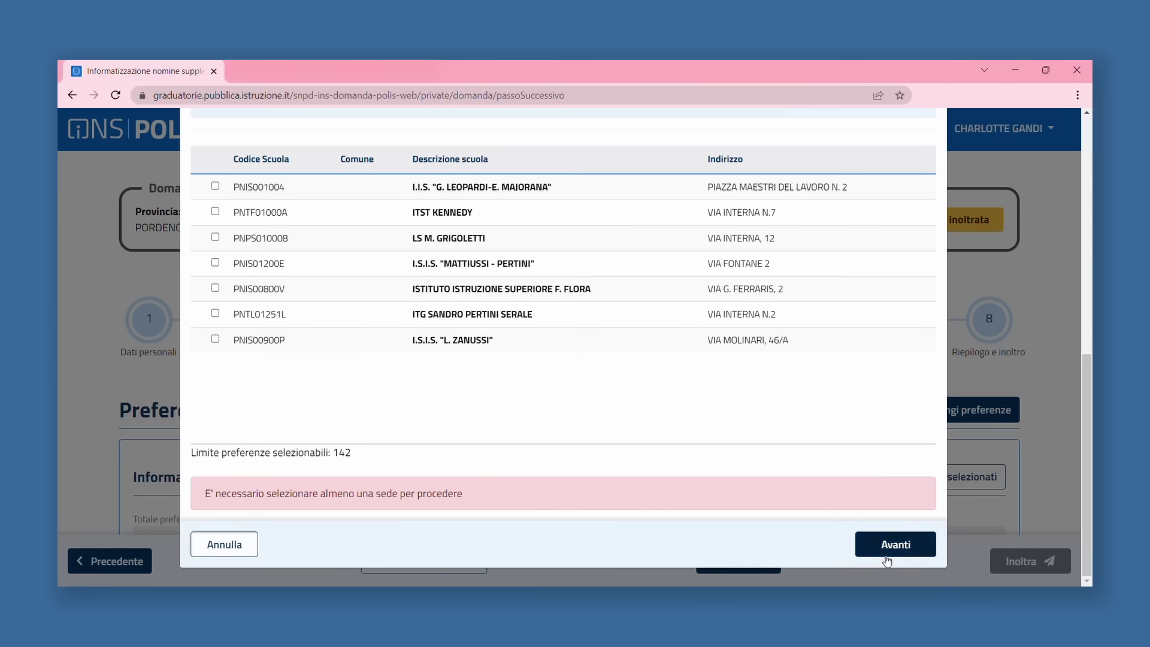
Open the preference details for the school Istituto Istruzione Superiore F. Flora (PNIS00800V), look through them and discard the ADSS preference.
{"action": "left_click", "coordinate": [215, 288]}
{"action": "scroll", "coordinate": [809, 251], "scroll_direction": "up", "scroll_amount": 8}
{"action": "left_click", "coordinate": [744, 192]}
{"action": "scroll", "coordinate": [766, 378], "scroll_direction": "down", "scroll_amount": 2}
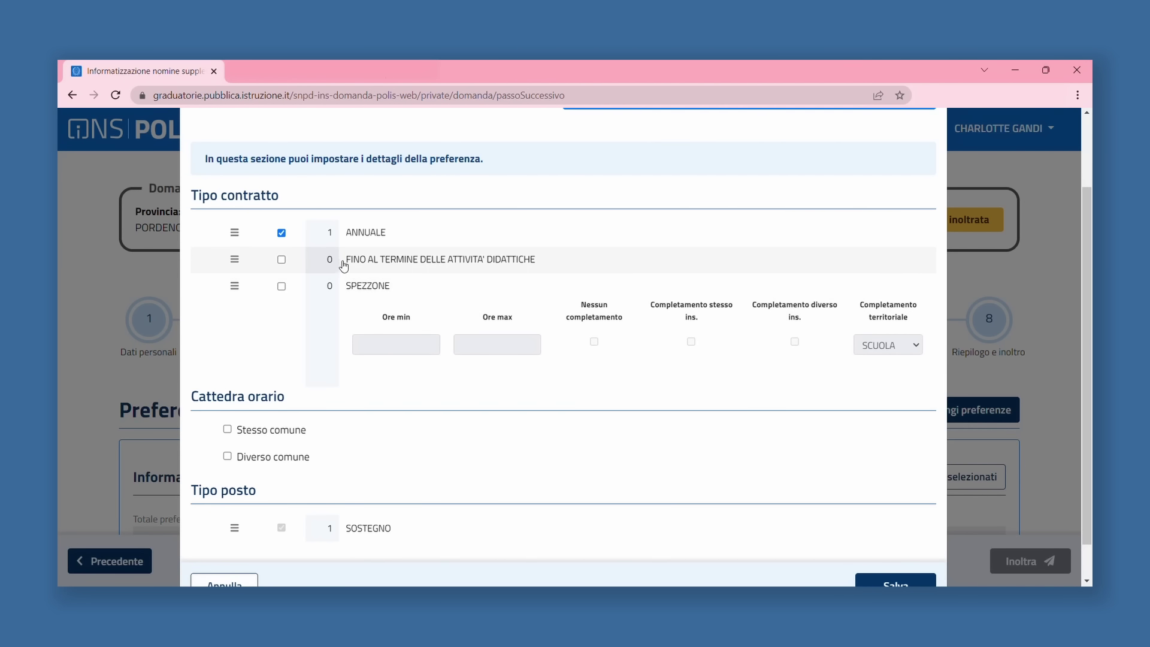
{"action": "scroll", "coordinate": [575, 262], "scroll_direction": "down", "scroll_amount": 1}
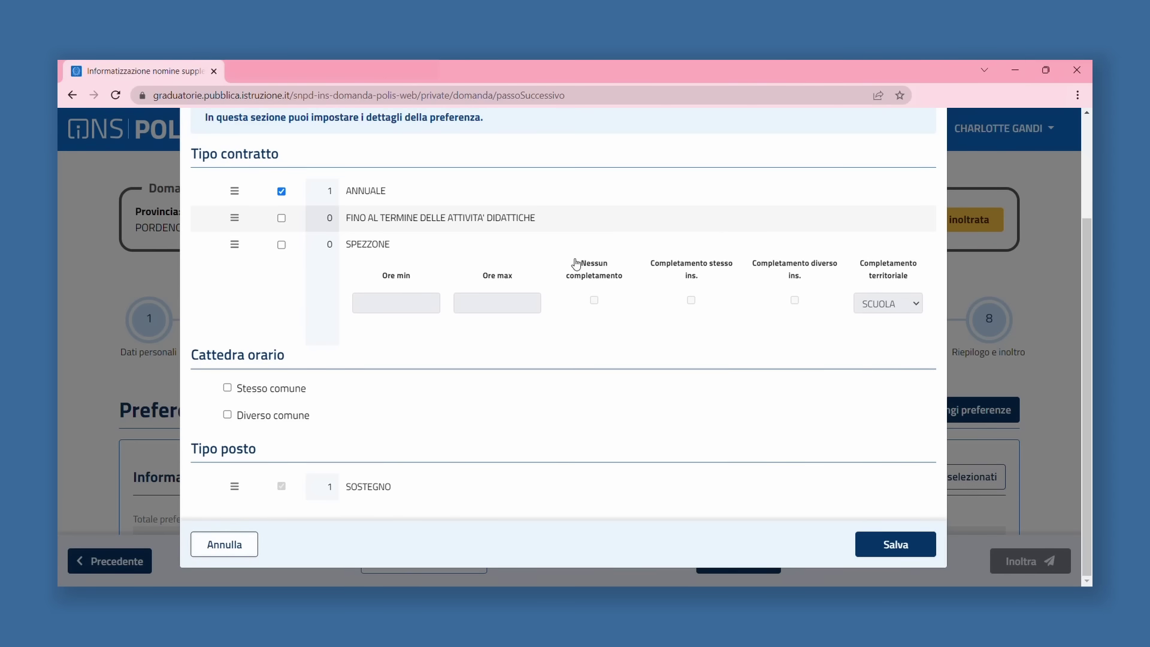
{"action": "key", "text": "Escape"}
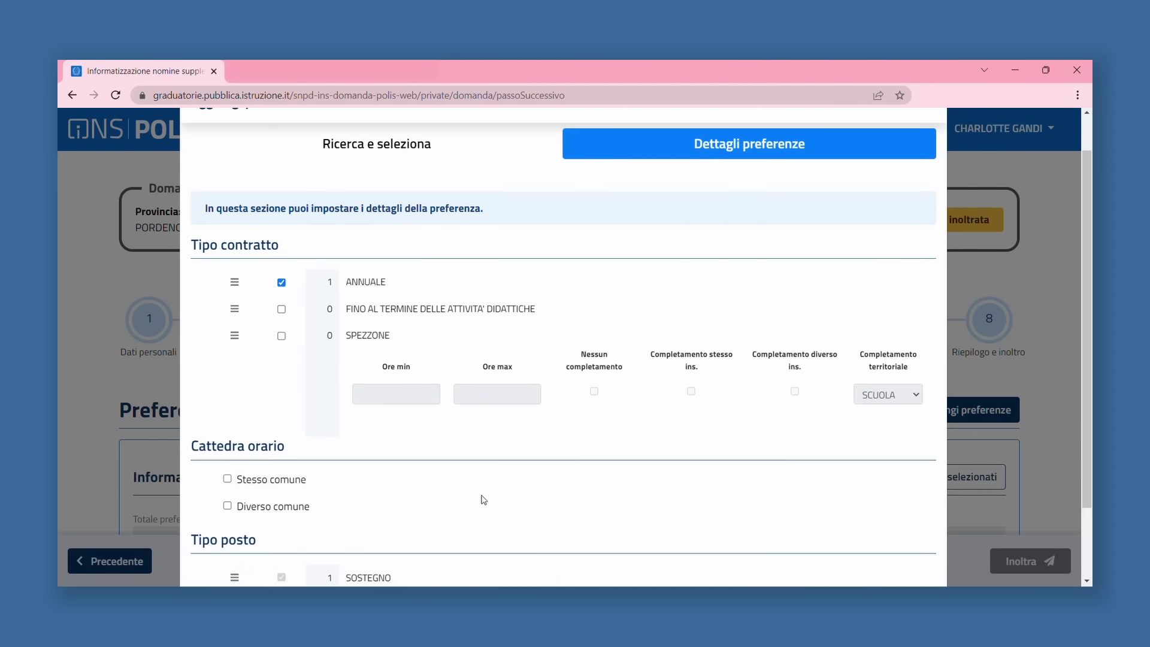
{"action": "scroll", "coordinate": [708, 375], "scroll_direction": "up", "scroll_amount": 4}
{"action": "scroll", "coordinate": [710, 377], "scroll_direction": "up", "scroll_amount": 1}
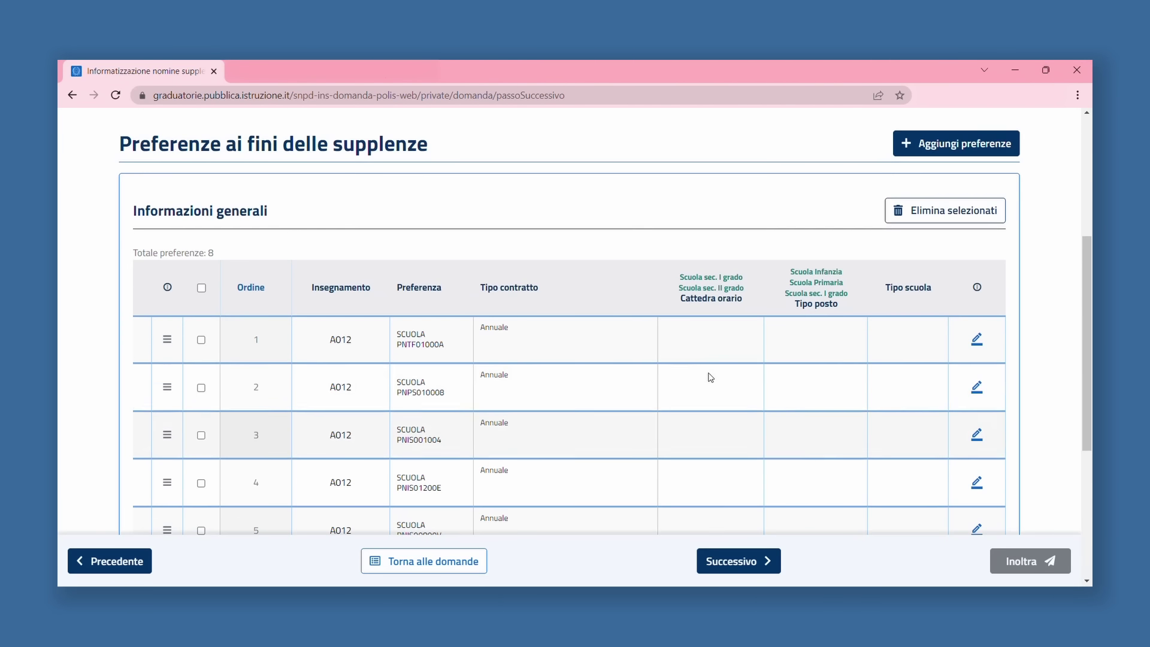
Start a new preference for A012 - Discipline letterarie with Comune as the preference type.
{"action": "scroll", "coordinate": [802, 363], "scroll_direction": "down", "scroll_amount": 4}
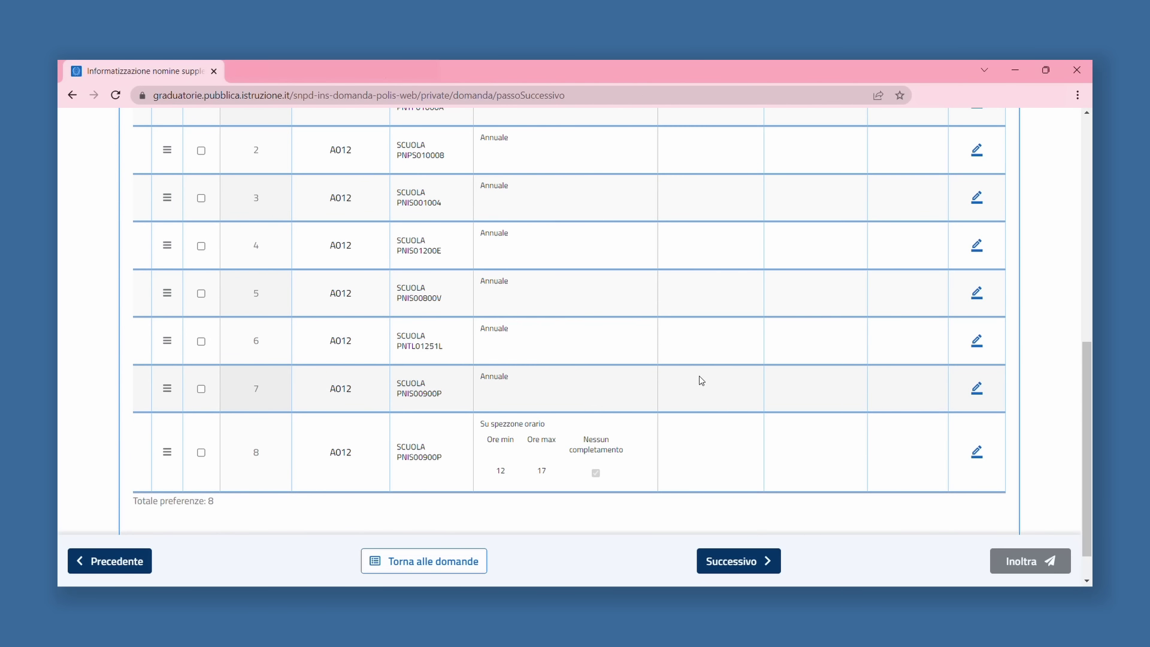
{"action": "scroll", "coordinate": [702, 381], "scroll_direction": "up", "scroll_amount": 6}
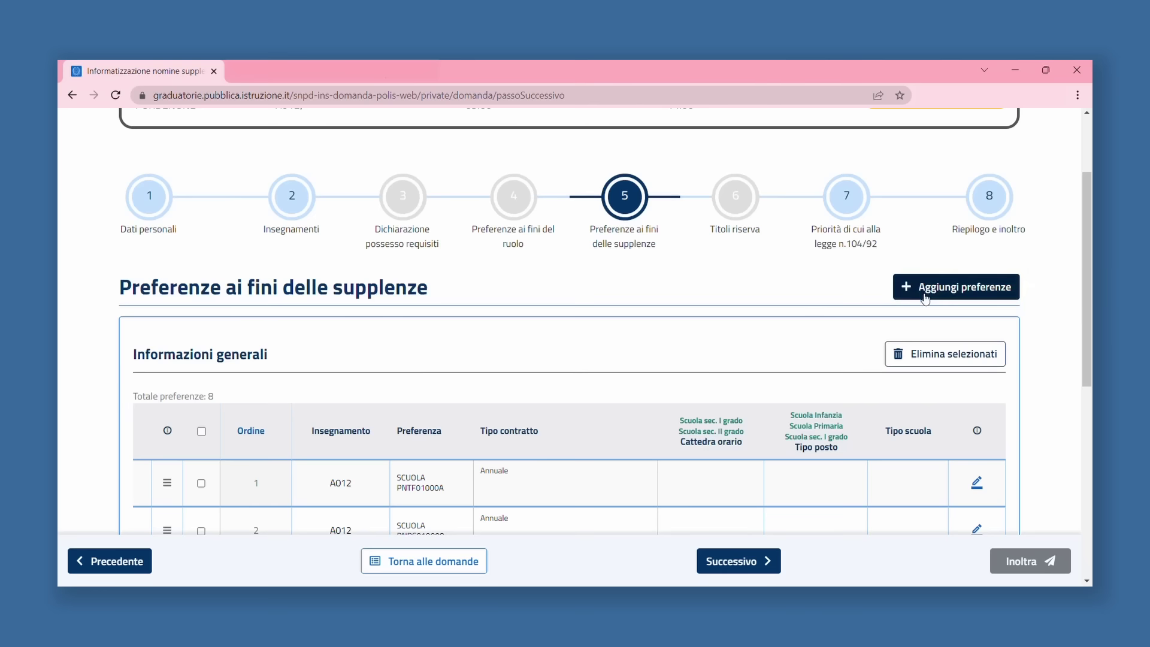
{"action": "left_click", "coordinate": [923, 289]}
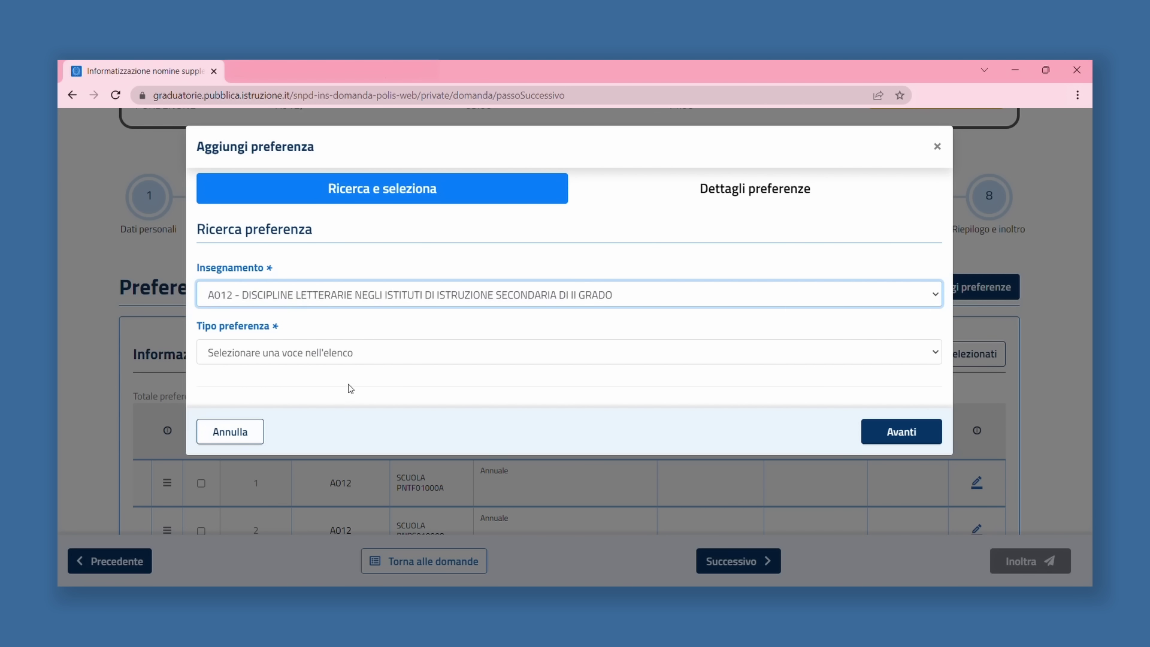
{"action": "left_click", "coordinate": [339, 363]}
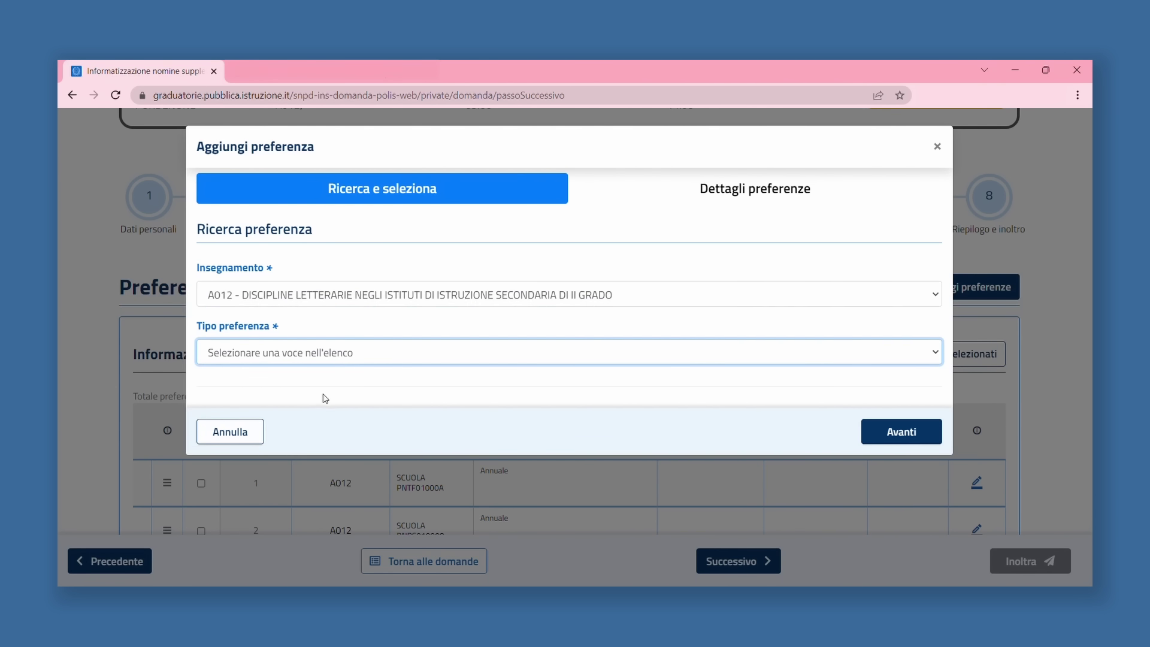
{"action": "key", "text": "Down"}
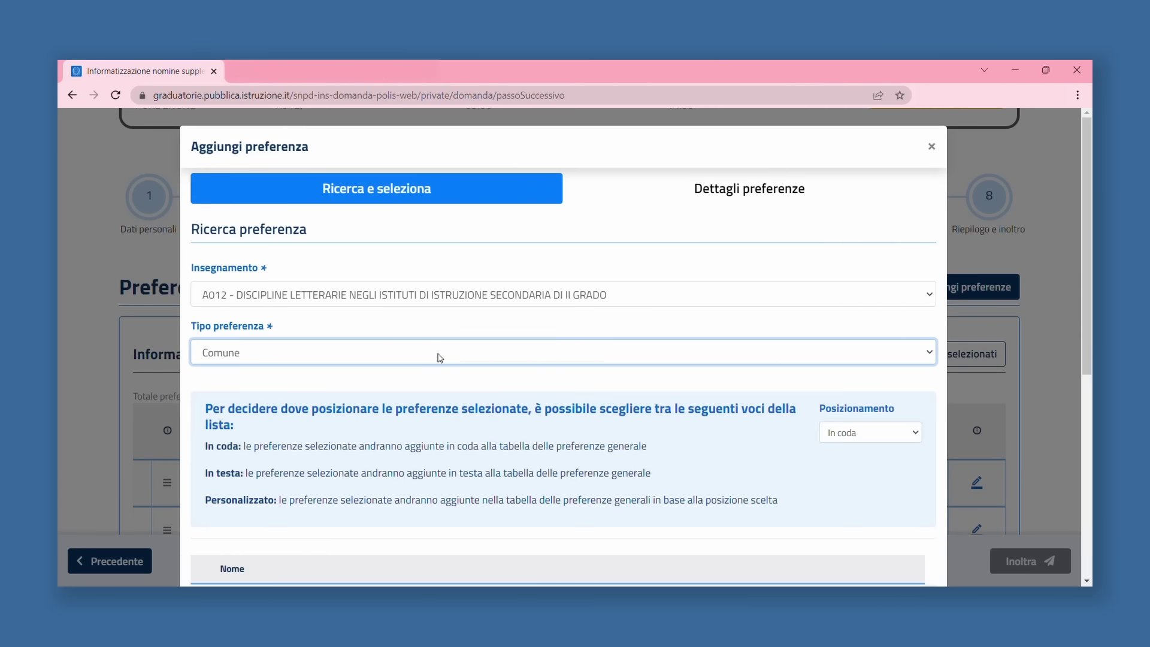
Select every comune in the list from Andreis to Zoppola and continue to the preference details.
{"action": "scroll", "coordinate": [436, 356], "scroll_direction": "down", "scroll_amount": 5}
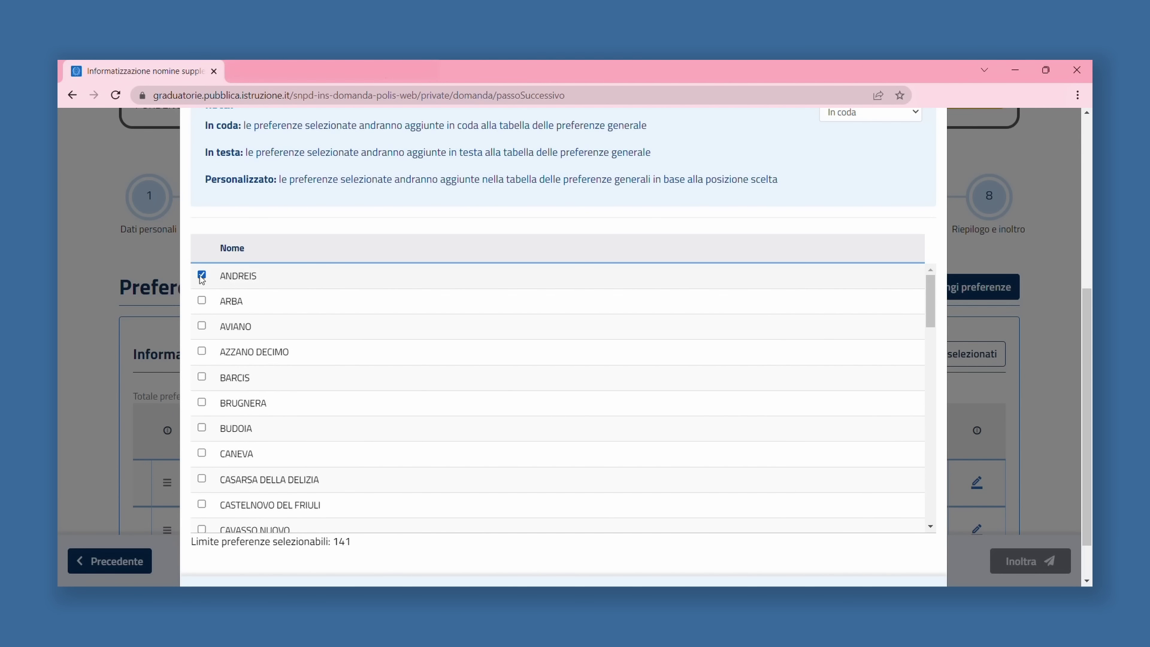
{"action": "left_click", "coordinate": [201, 350]}
{"action": "left_click", "coordinate": [202, 377]}
{"action": "left_click", "coordinate": [202, 428]}
{"action": "left_click", "coordinate": [201, 452]}
{"action": "left_click", "coordinate": [201, 479]}
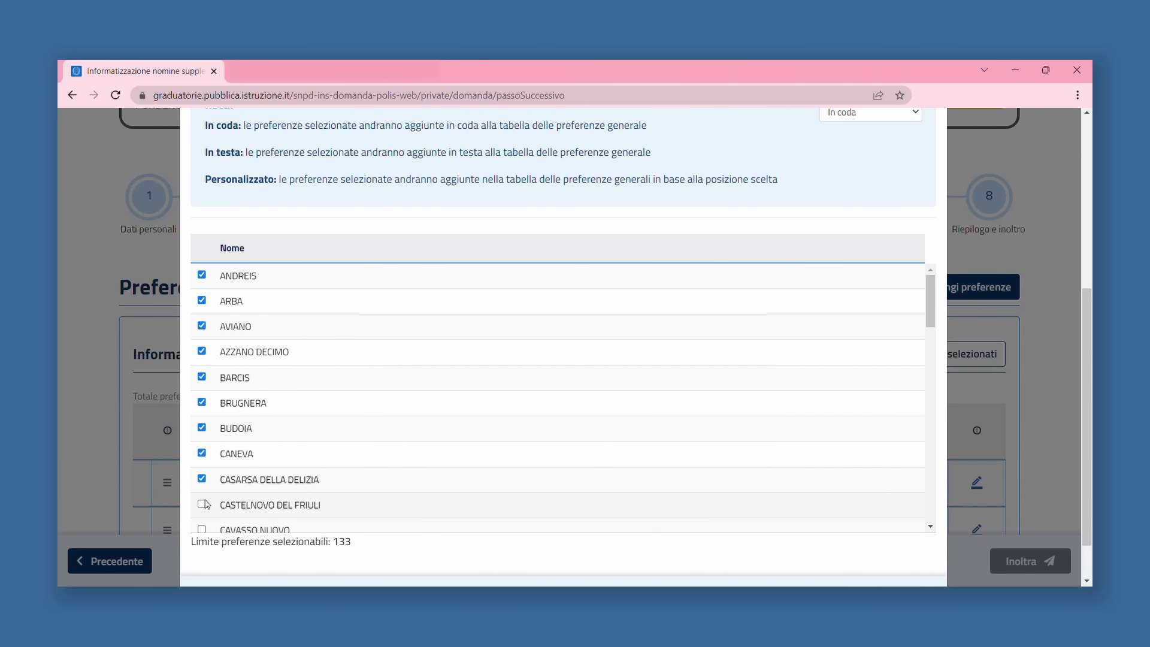
{"action": "left_click", "coordinate": [202, 503]}
{"action": "scroll", "coordinate": [202, 504], "scroll_direction": "down", "scroll_amount": 1}
{"action": "left_click", "coordinate": [201, 453]}
{"action": "left_click", "coordinate": [202, 477]}
{"action": "scroll", "coordinate": [210, 498], "scroll_direction": "down", "scroll_amount": 1}
{"action": "left_click", "coordinate": [202, 496]}
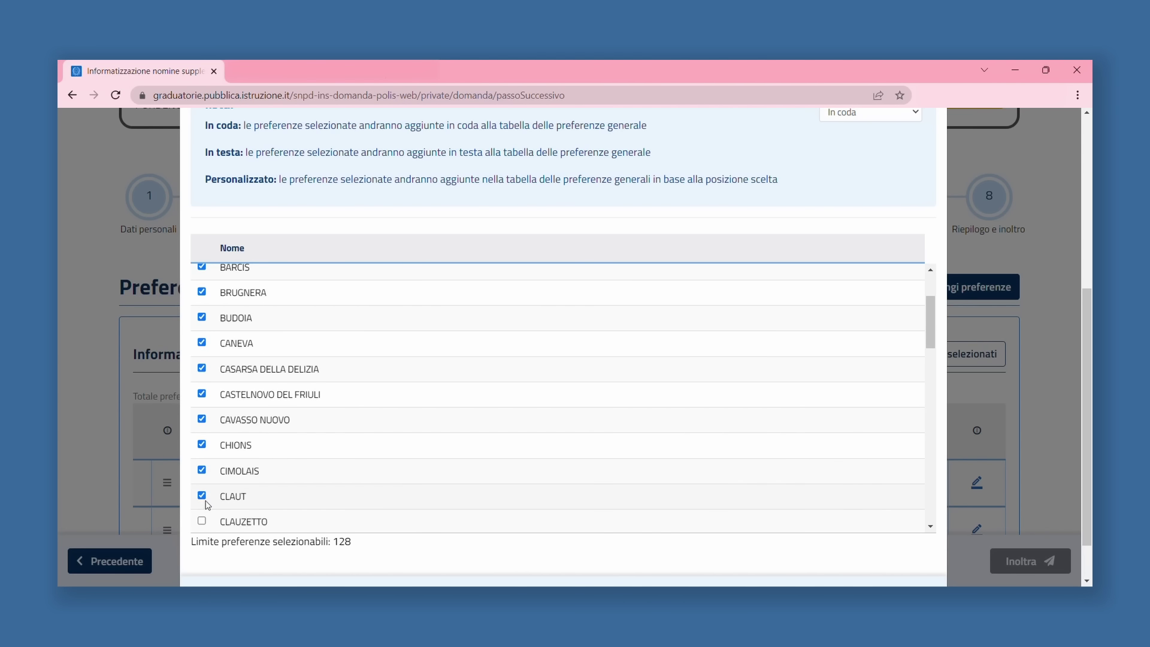
{"action": "scroll", "coordinate": [204, 498], "scroll_direction": "down", "scroll_amount": 1}
{"action": "left_click", "coordinate": [202, 452]}
{"action": "left_click", "coordinate": [202, 476]}
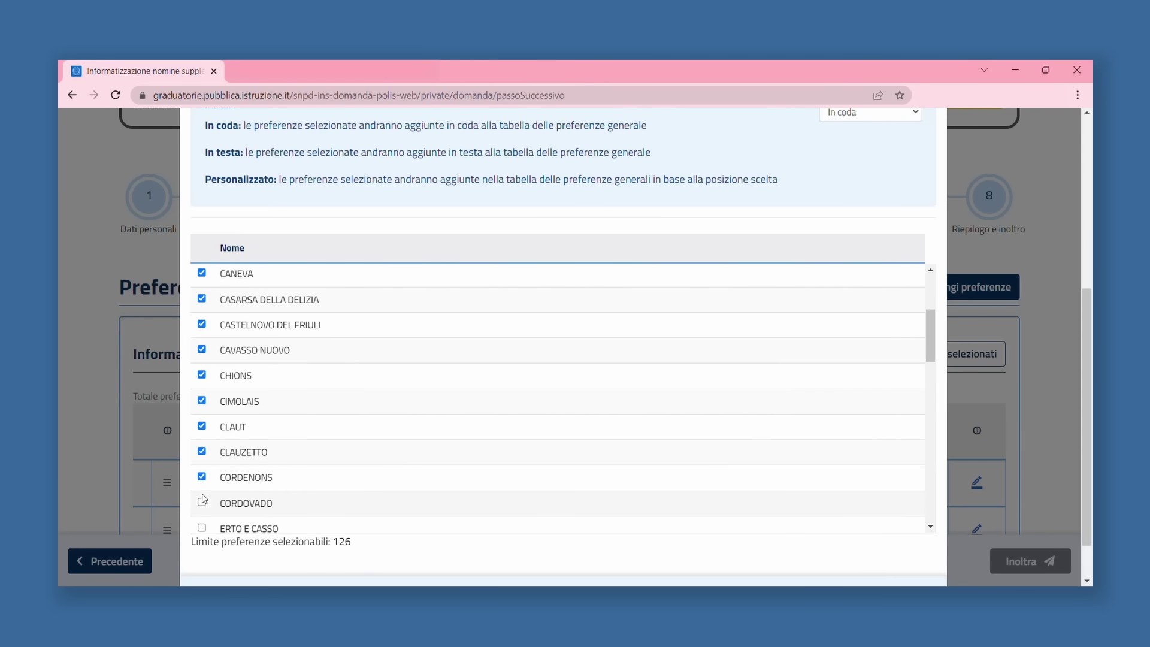
{"action": "scroll", "coordinate": [204, 499], "scroll_direction": "down", "scroll_amount": 1}
{"action": "left_click", "coordinate": [202, 493]}
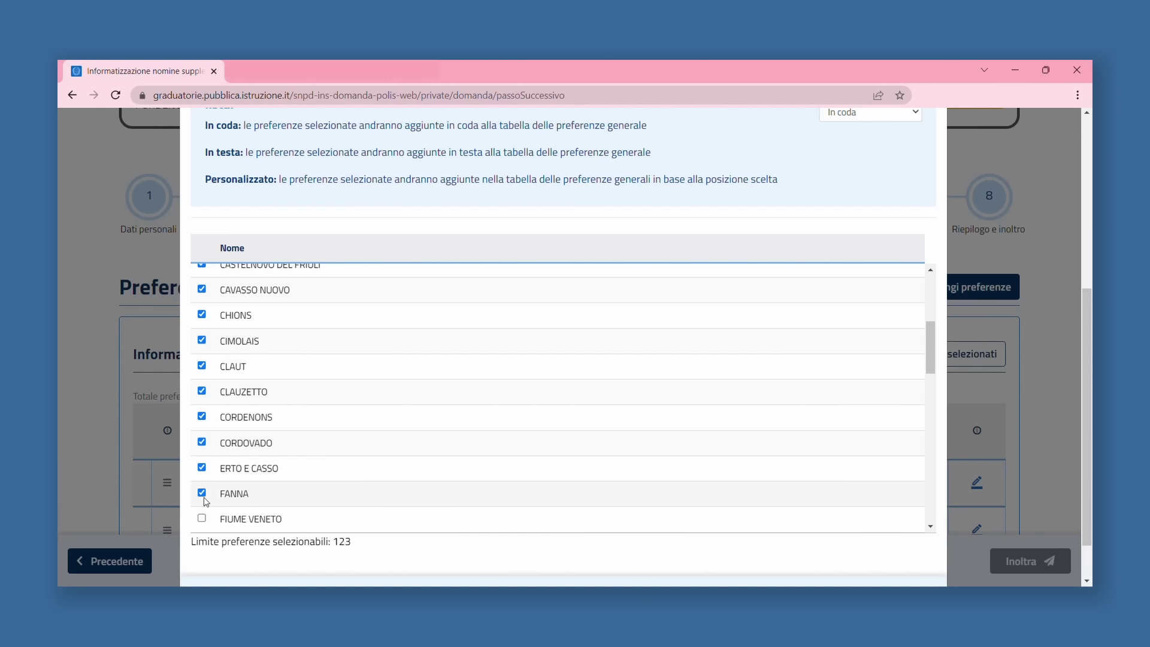
{"action": "scroll", "coordinate": [202, 494], "scroll_direction": "down", "scroll_amount": 1}
{"action": "left_click", "coordinate": [202, 445]}
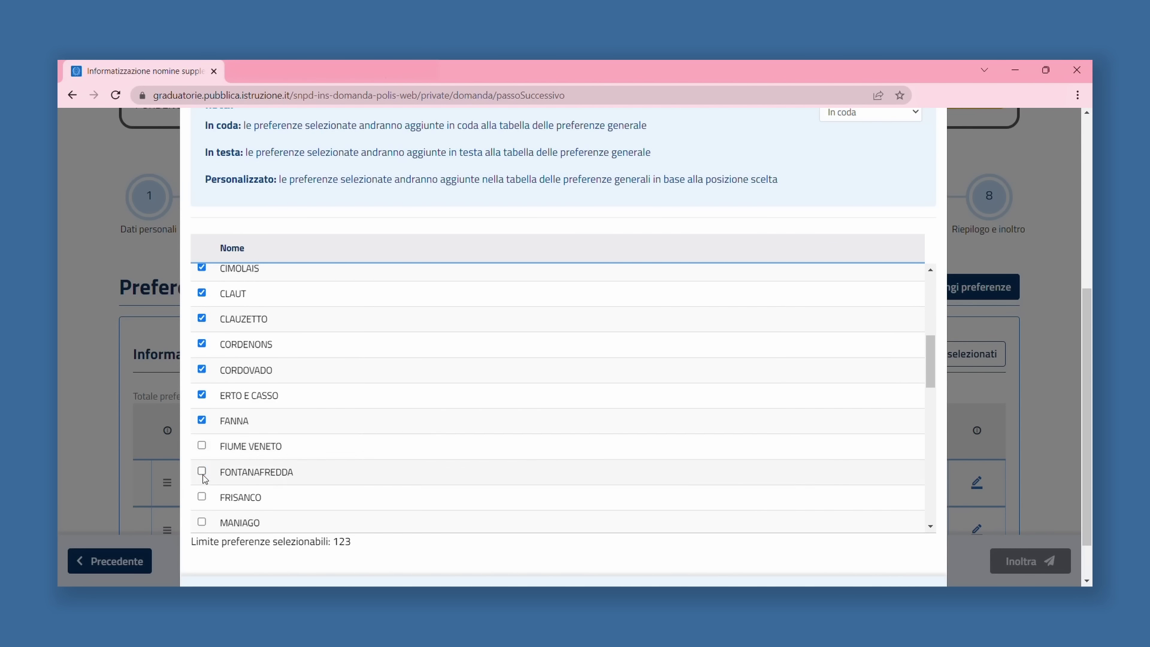
{"action": "left_click", "coordinate": [202, 446]}
{"action": "left_click", "coordinate": [202, 470]}
{"action": "left_click", "coordinate": [201, 496]}
{"action": "scroll", "coordinate": [201, 473], "scroll_direction": "down", "scroll_amount": 1}
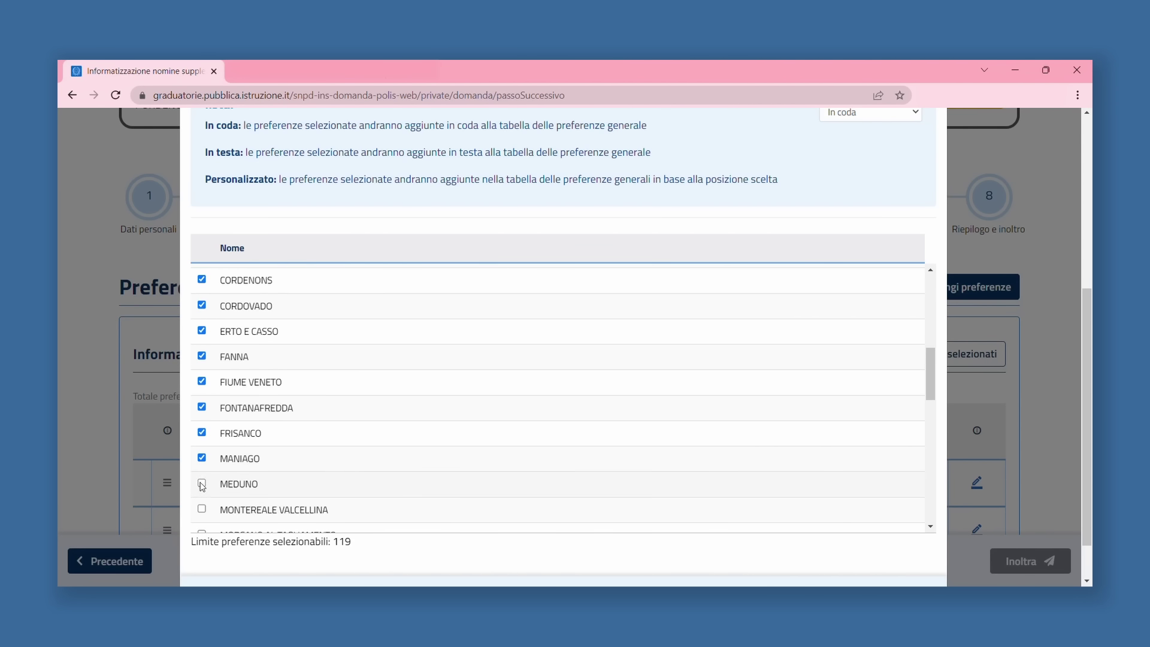
{"action": "left_click", "coordinate": [201, 510]}
{"action": "scroll", "coordinate": [204, 506], "scroll_direction": "down", "scroll_amount": 1}
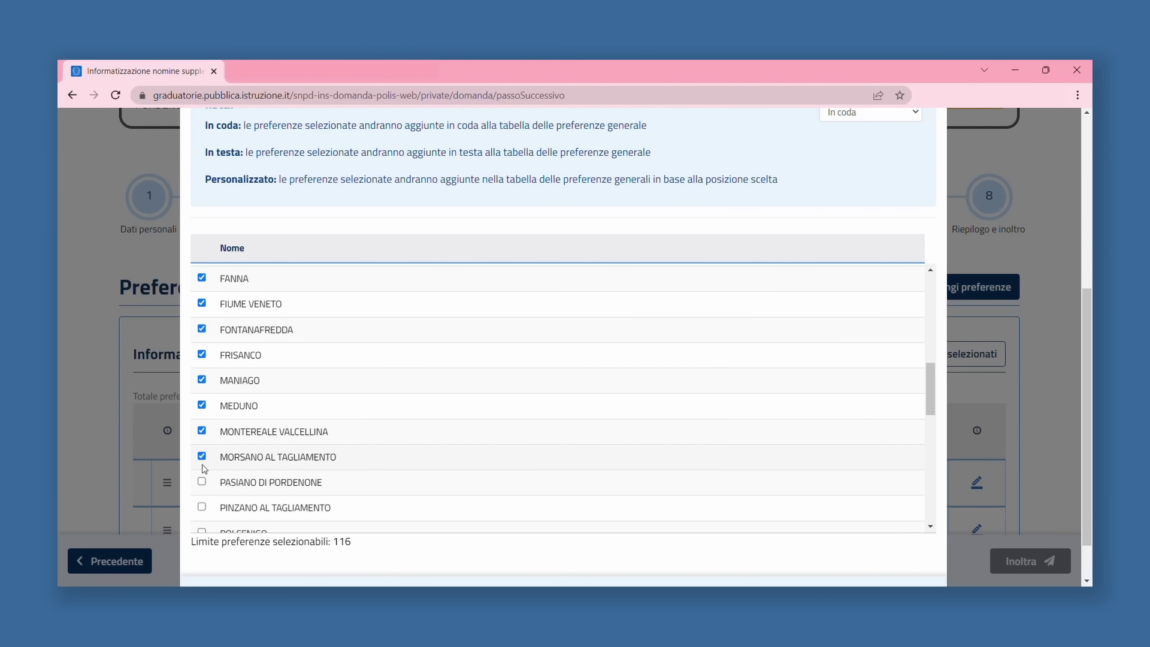
{"action": "scroll", "coordinate": [206, 473], "scroll_direction": "down", "scroll_amount": 1}
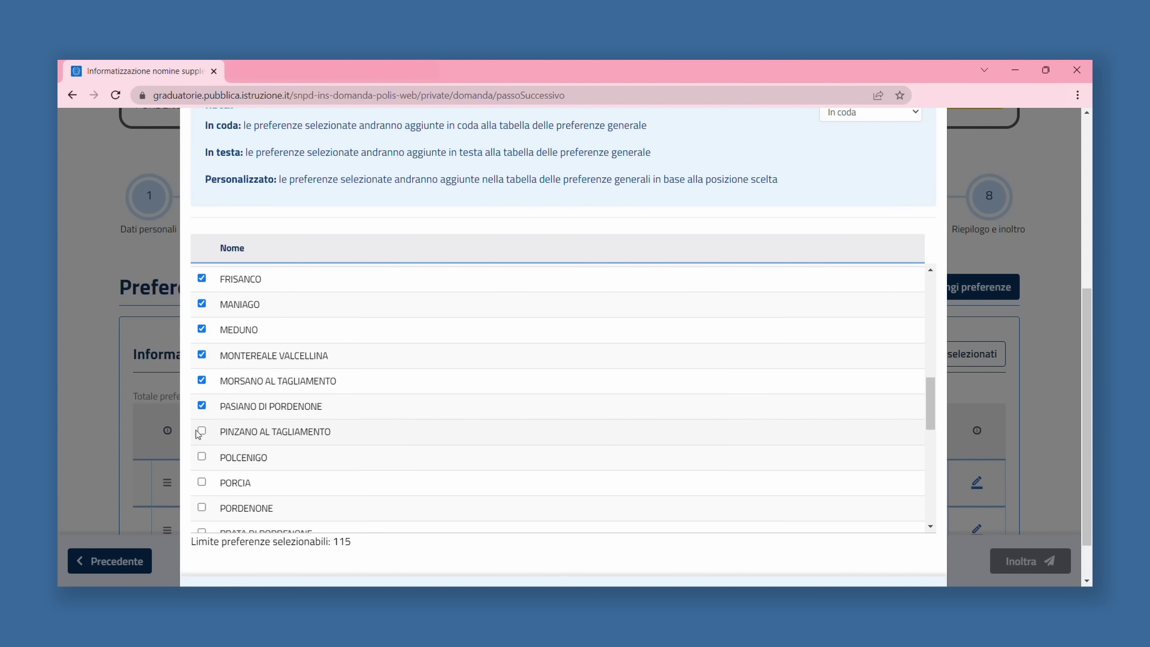
{"action": "left_click", "coordinate": [202, 483]}
{"action": "scroll", "coordinate": [202, 482], "scroll_direction": "down", "scroll_amount": 1}
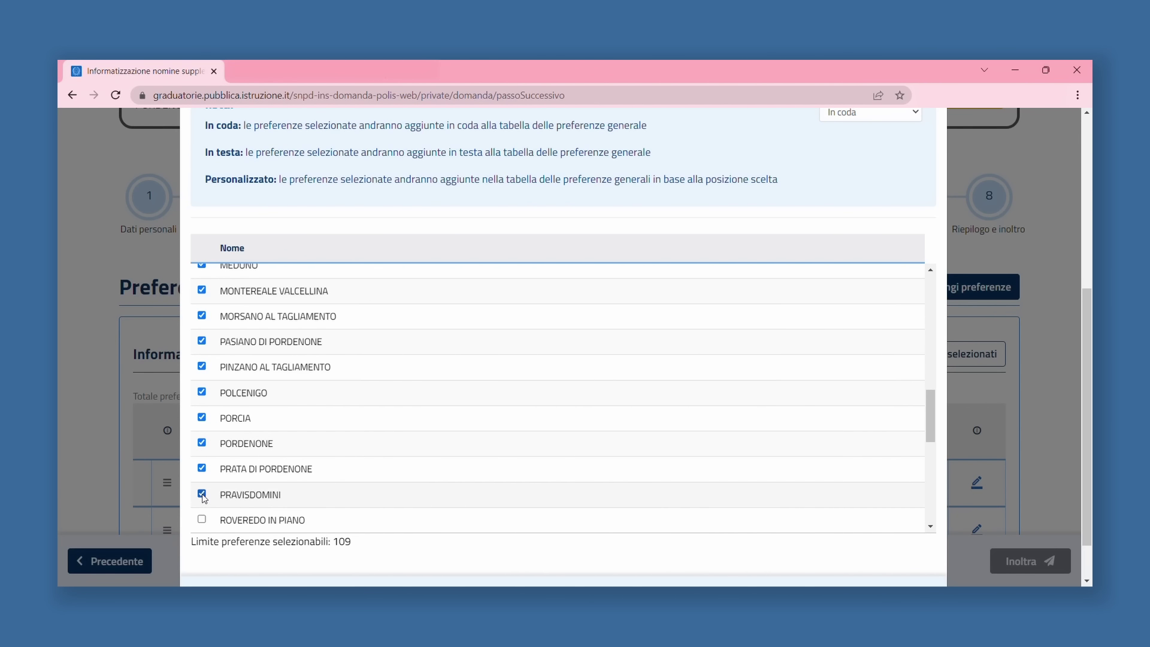
{"action": "scroll", "coordinate": [204, 498], "scroll_direction": "down", "scroll_amount": 1}
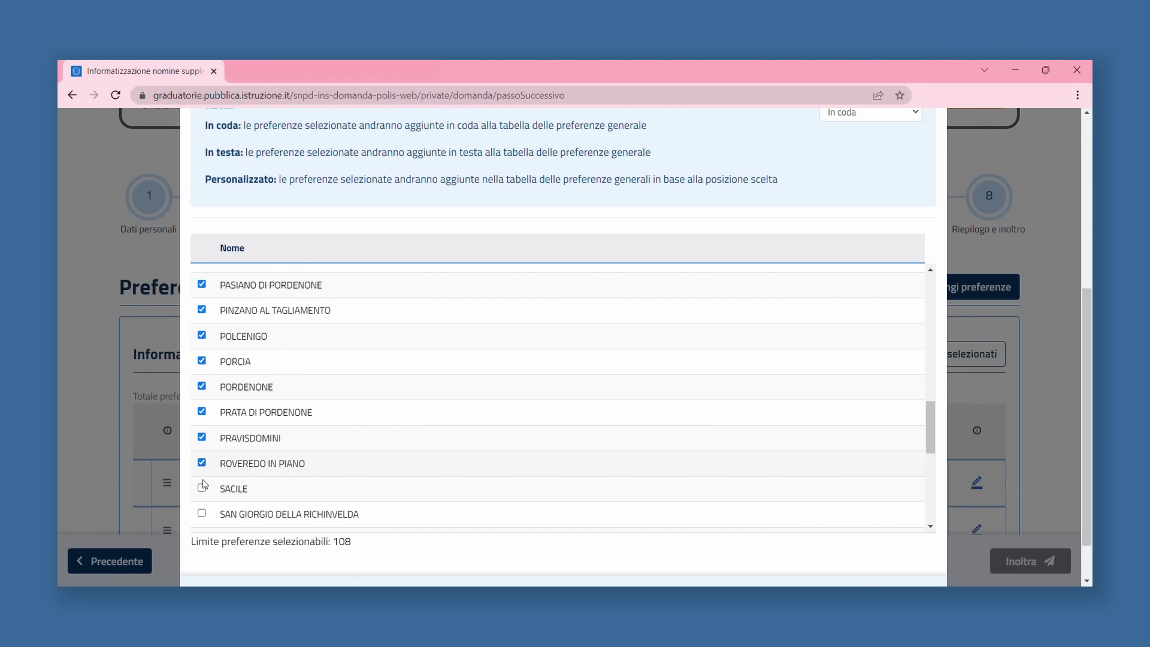
{"action": "left_click", "coordinate": [203, 490]}
{"action": "scroll", "coordinate": [204, 494], "scroll_direction": "down", "scroll_amount": 1}
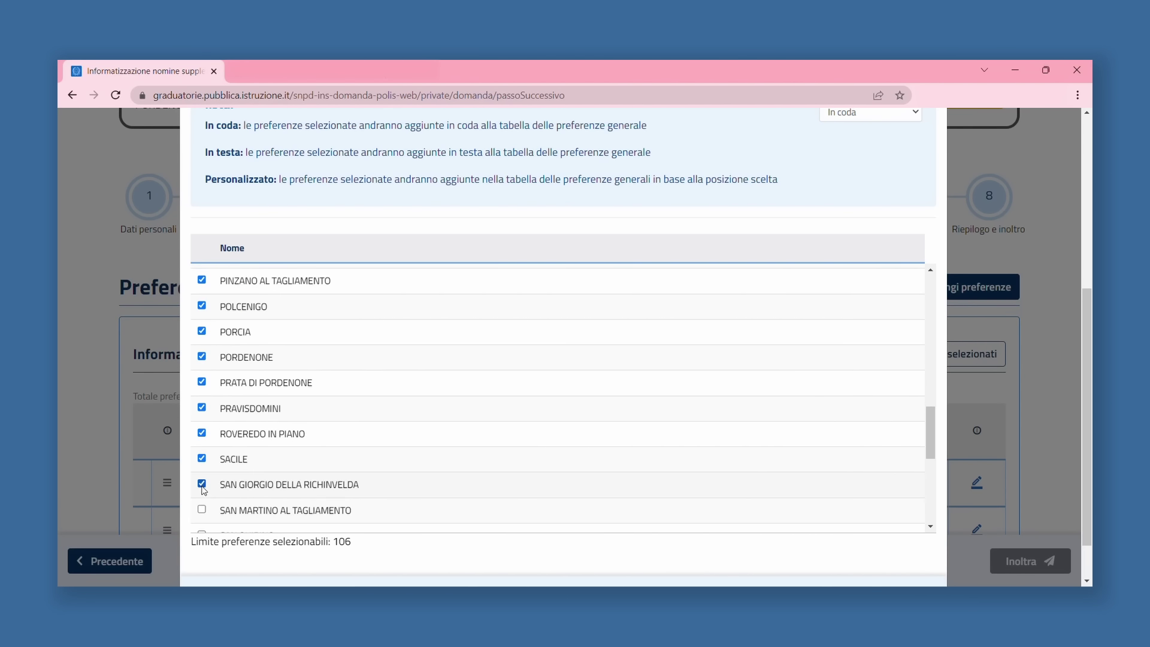
{"action": "scroll", "coordinate": [208, 510], "scroll_direction": "down", "scroll_amount": 2}
{"action": "left_click", "coordinate": [202, 457]}
{"action": "left_click", "coordinate": [203, 482]}
{"action": "scroll", "coordinate": [203, 484], "scroll_direction": "down", "scroll_amount": 1}
{"action": "left_click", "coordinate": [202, 457]}
{"action": "left_click", "coordinate": [202, 505]}
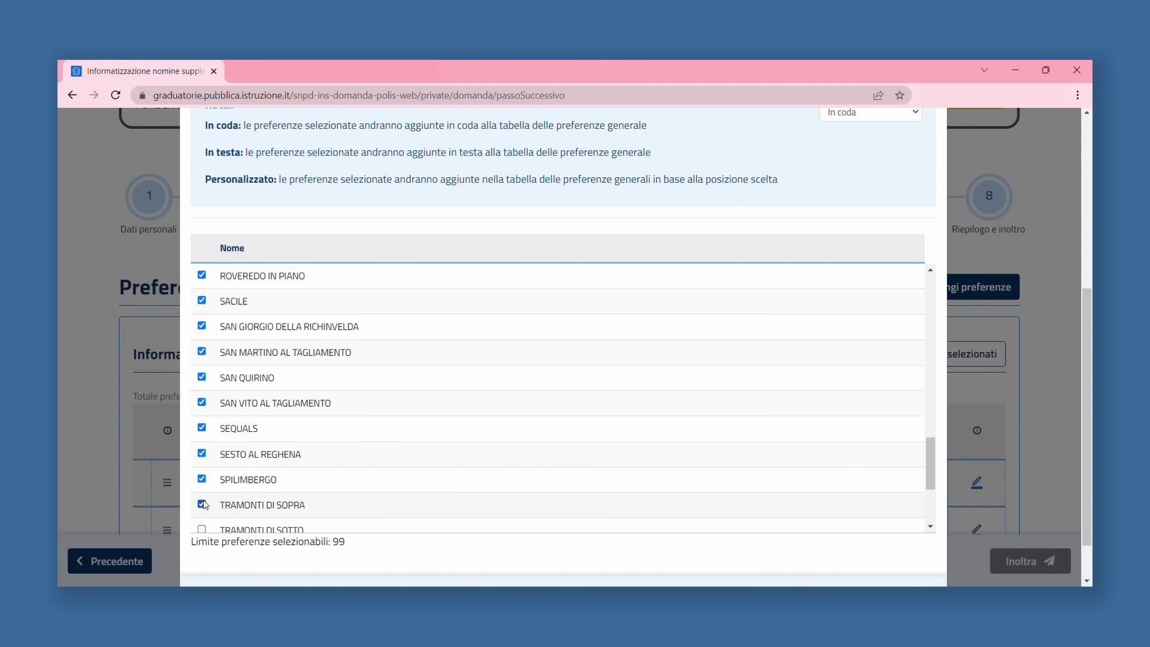
{"action": "scroll", "coordinate": [201, 476], "scroll_direction": "down", "scroll_amount": 1}
{"action": "left_click", "coordinate": [202, 484]}
{"action": "scroll", "coordinate": [202, 473], "scroll_direction": "down", "scroll_amount": 1}
{"action": "left_click", "coordinate": [201, 447]}
{"action": "left_click", "coordinate": [202, 473]}
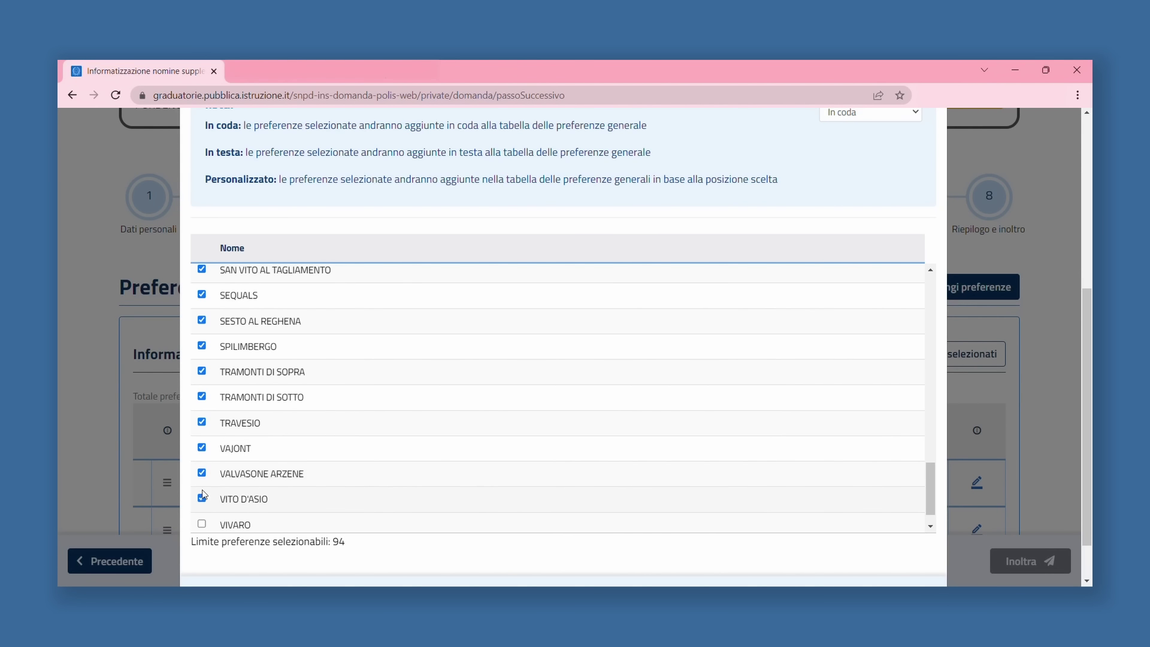
{"action": "scroll", "coordinate": [202, 494], "scroll_direction": "down", "scroll_amount": 1}
{"action": "left_click", "coordinate": [202, 494]}
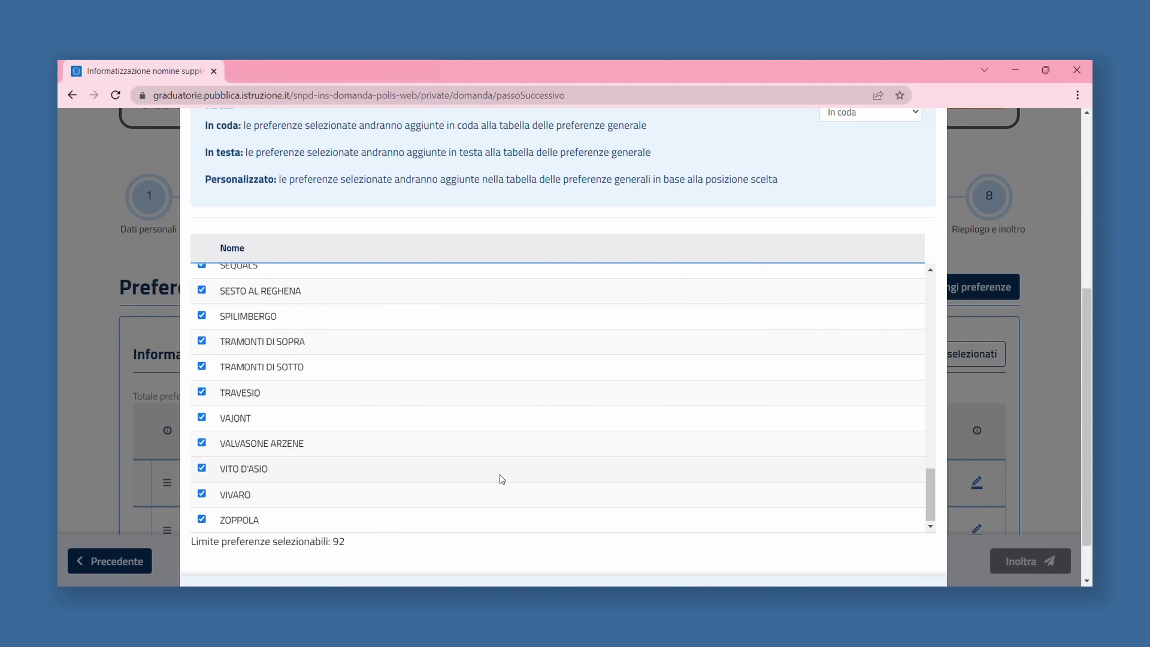
{"action": "scroll", "coordinate": [763, 496], "scroll_direction": "down", "scroll_amount": 1}
{"action": "left_click", "coordinate": [887, 542]}
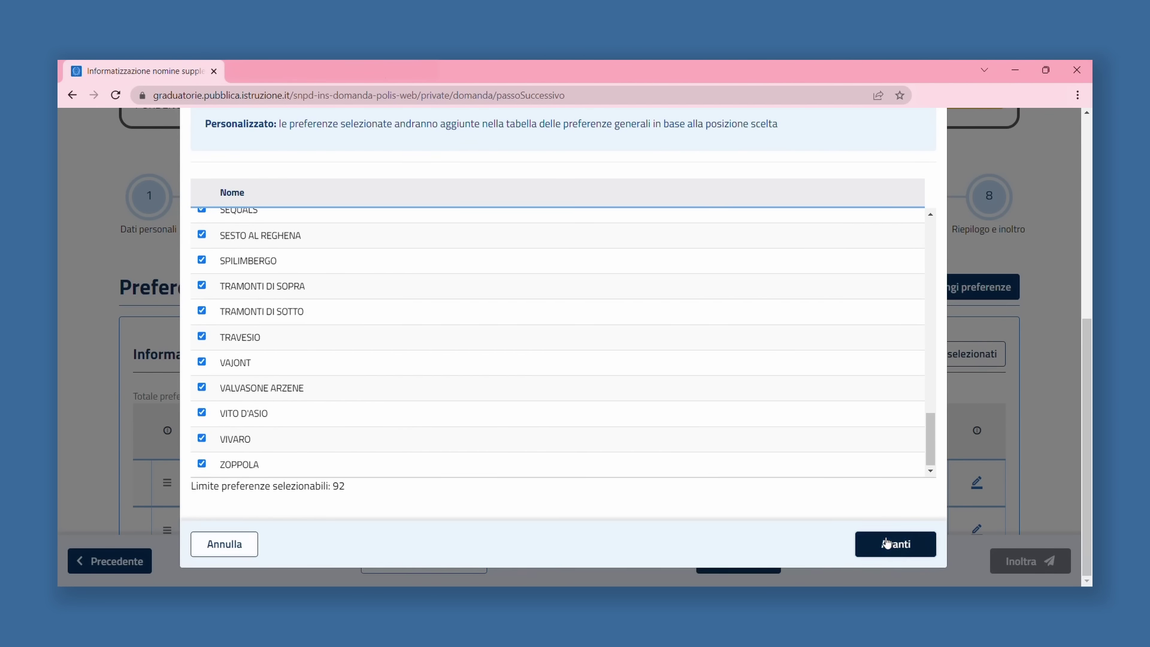
Add the contract types Fino al termine delle attività didattiche and Spezzone to the comune preferences alongside Annuale.
{"action": "scroll", "coordinate": [816, 436], "scroll_direction": "up", "scroll_amount": 2}
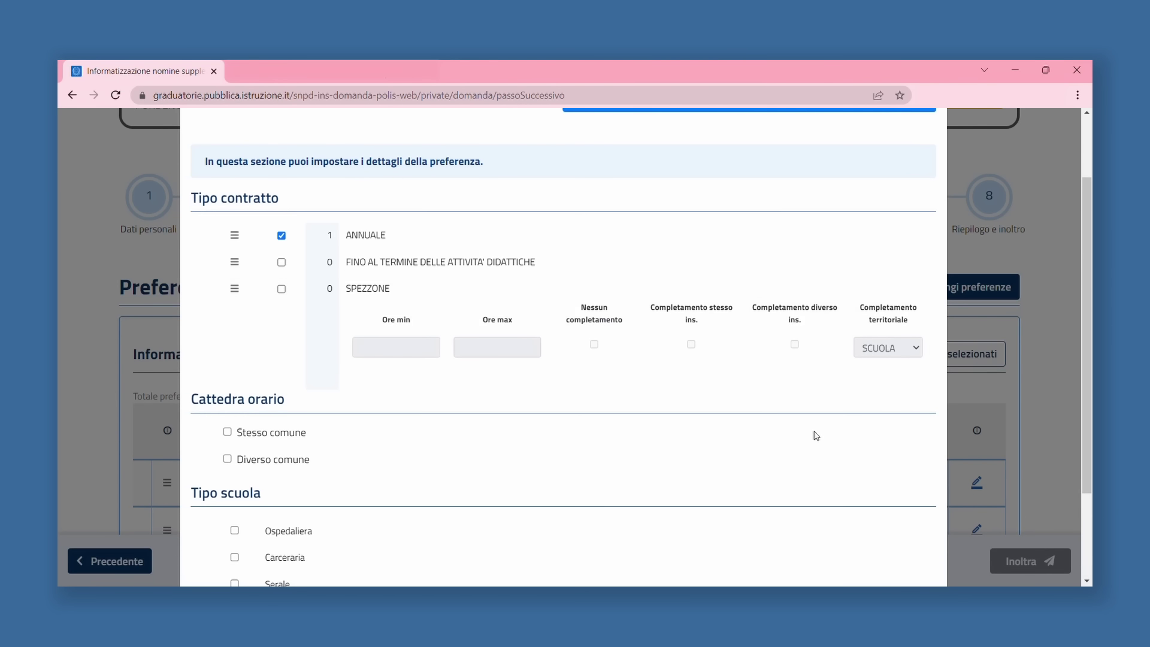
{"action": "left_click", "coordinate": [281, 263]}
{"action": "left_click", "coordinate": [283, 287]}
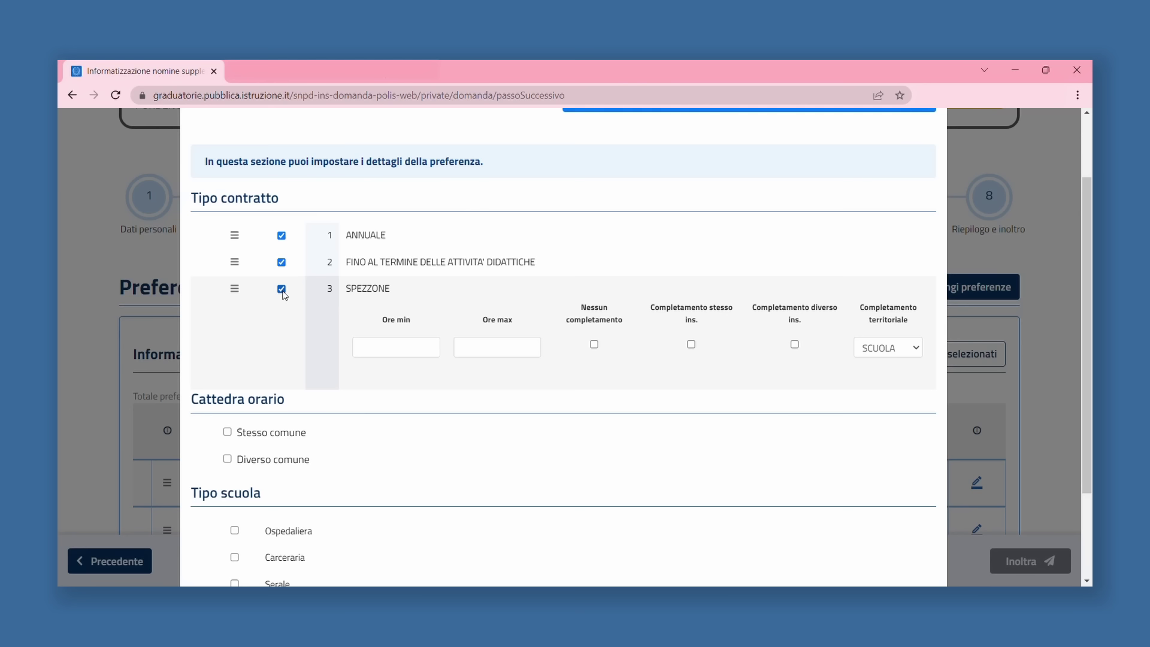
Remove the contract types Fino al termine delle attività didattiche and Spezzone, keep only Annuale, and save the comune preferences.
{"action": "left_click", "coordinate": [281, 289]}
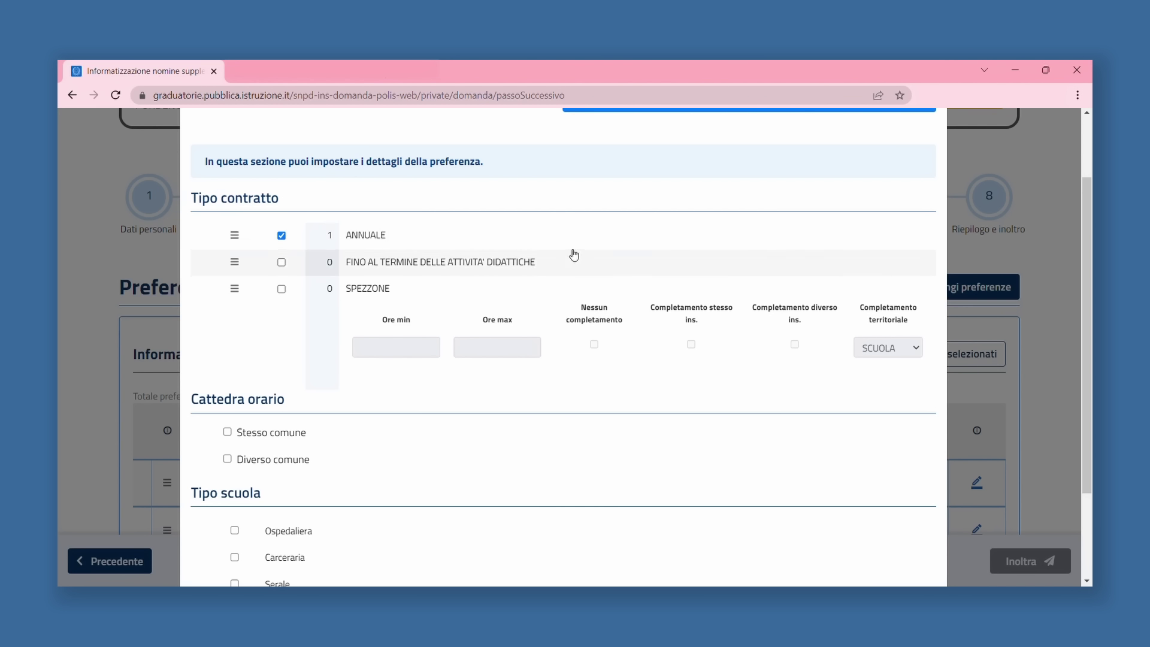
{"action": "scroll", "coordinate": [575, 375], "scroll_direction": "down", "scroll_amount": 2}
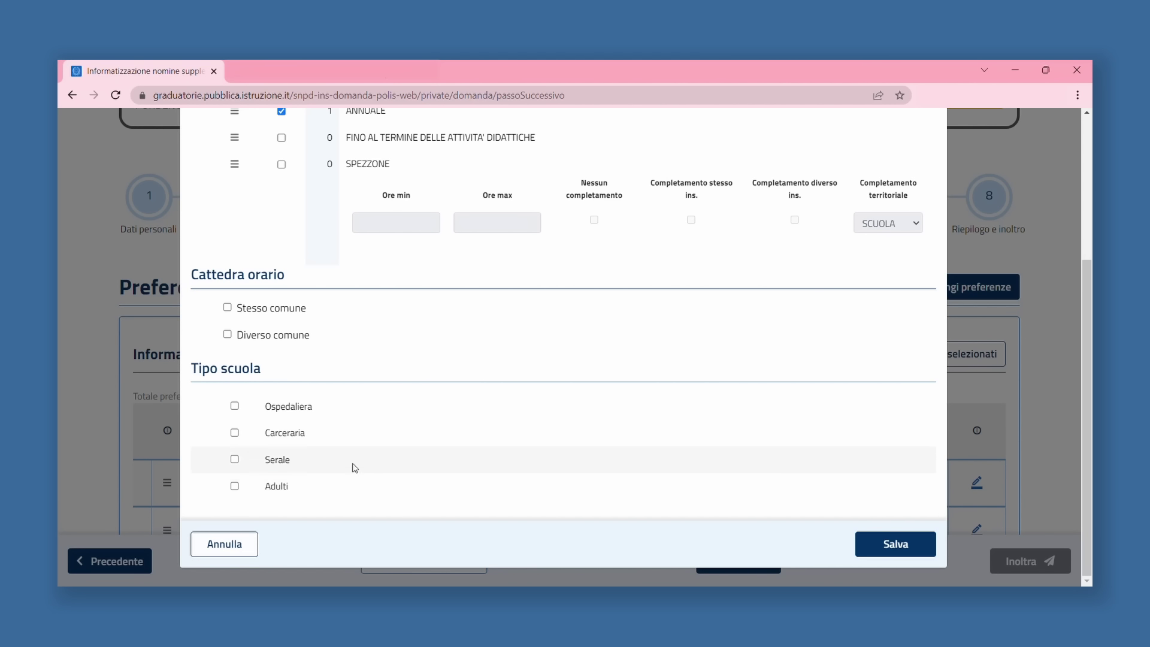
{"action": "left_click", "coordinate": [909, 554]}
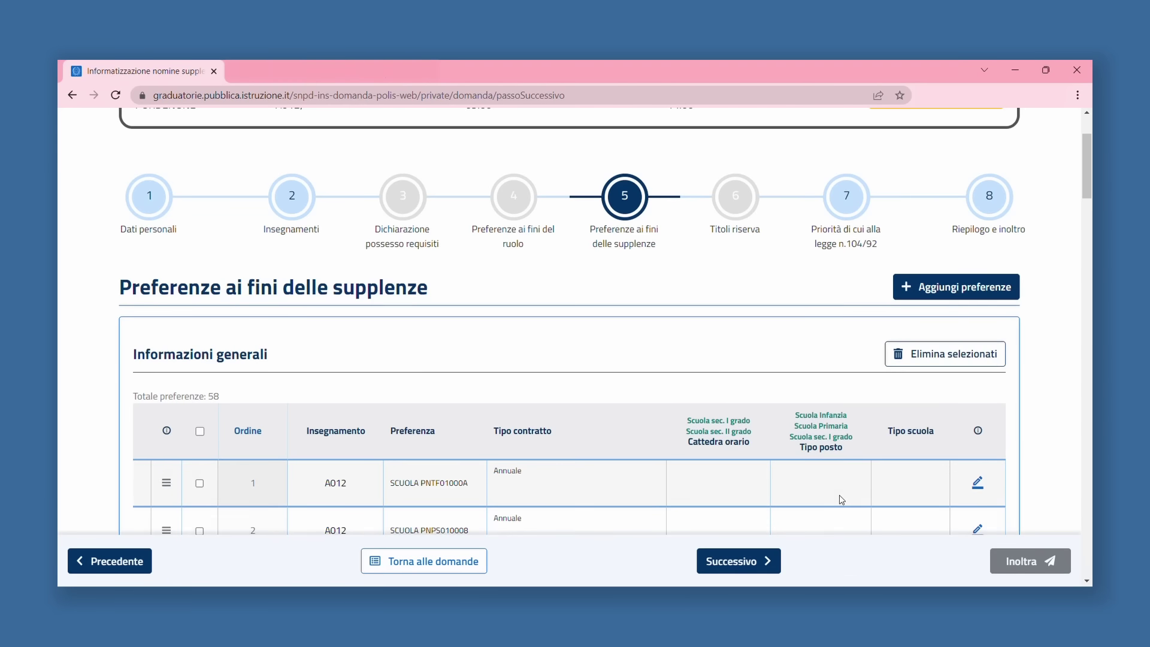
Check the saved school and comune preferences in the list and continue to the Priorità di cui alla legge n.104/92 section.
{"action": "scroll", "coordinate": [839, 496], "scroll_direction": "down", "scroll_amount": 20}
{"action": "scroll", "coordinate": [842, 499], "scroll_direction": "down", "scroll_amount": 10}
{"action": "scroll", "coordinate": [841, 499], "scroll_direction": "up", "scroll_amount": 20}
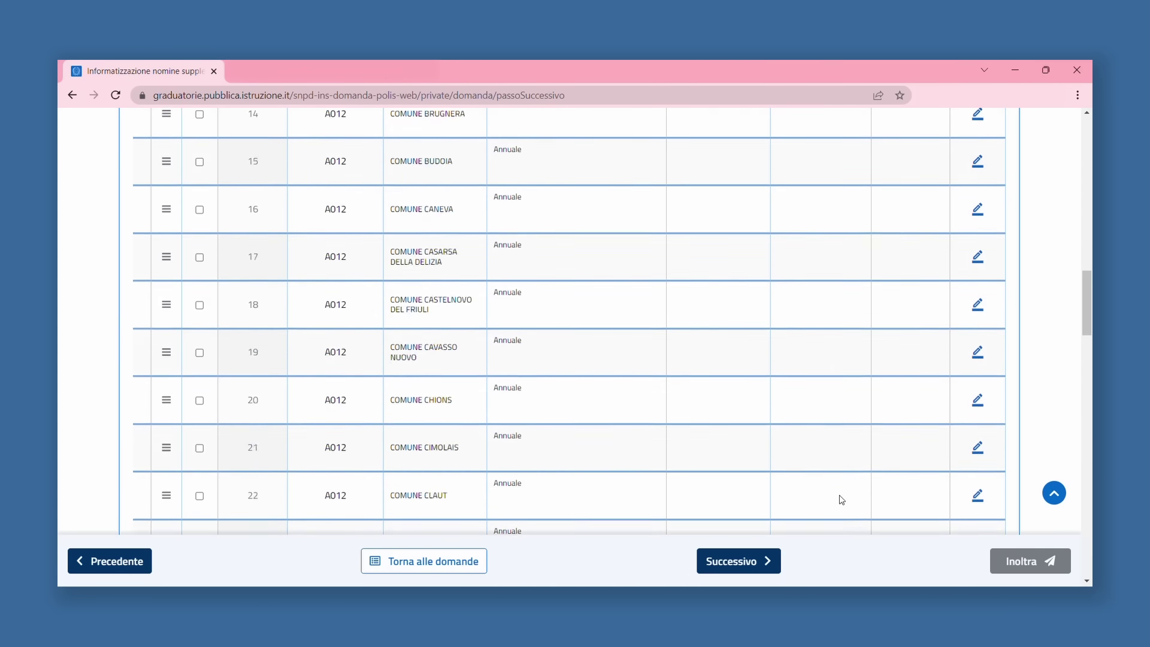
{"action": "scroll", "coordinate": [842, 499], "scroll_direction": "up", "scroll_amount": 15}
{"action": "left_click", "coordinate": [723, 562]}
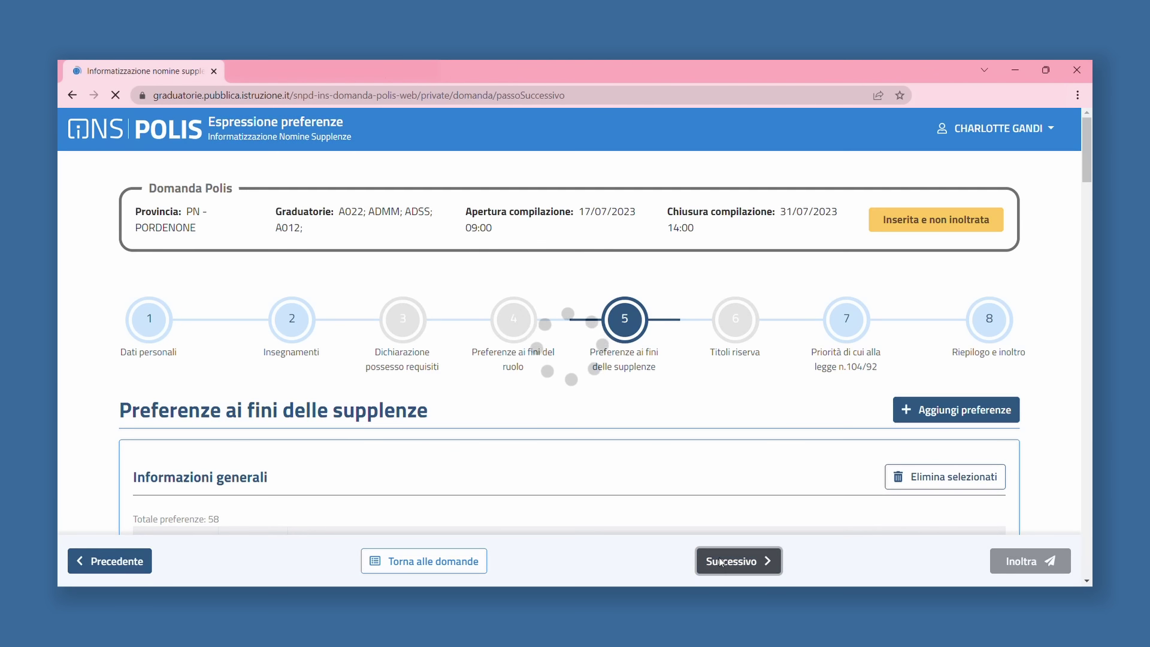
Read the legge n.104/92 declarations, leave all of them unselected and continue to Riepilogo e inoltro.
{"action": "scroll", "coordinate": [687, 426], "scroll_direction": "down", "scroll_amount": 4}
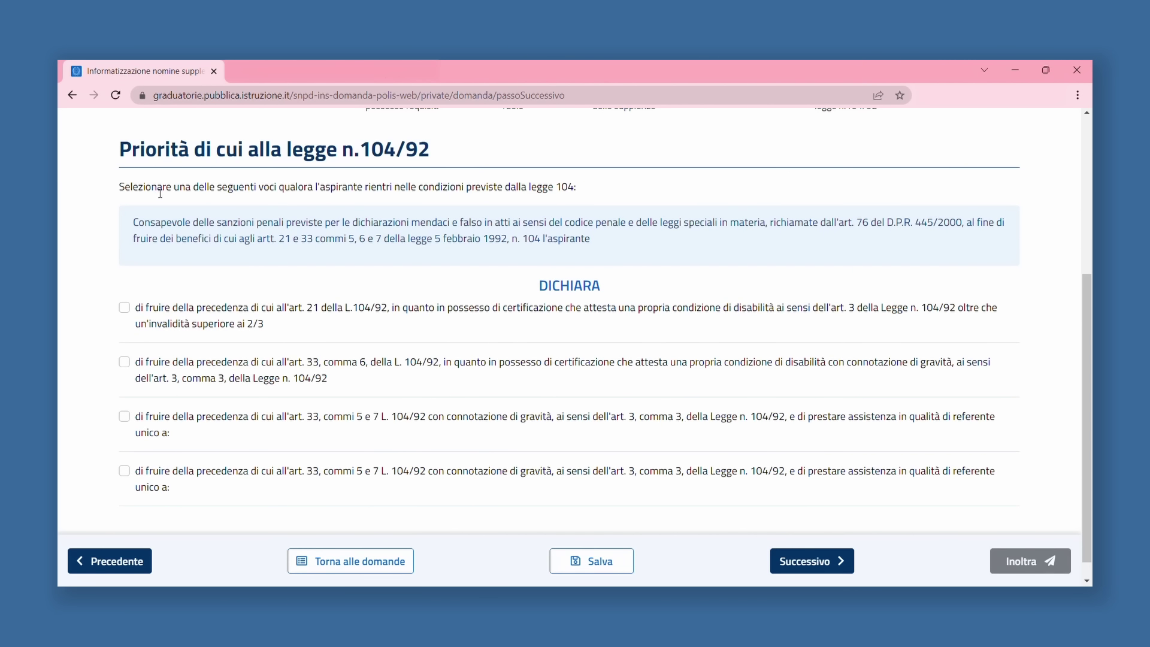
{"action": "scroll", "coordinate": [249, 292], "scroll_direction": "up", "scroll_amount": 2}
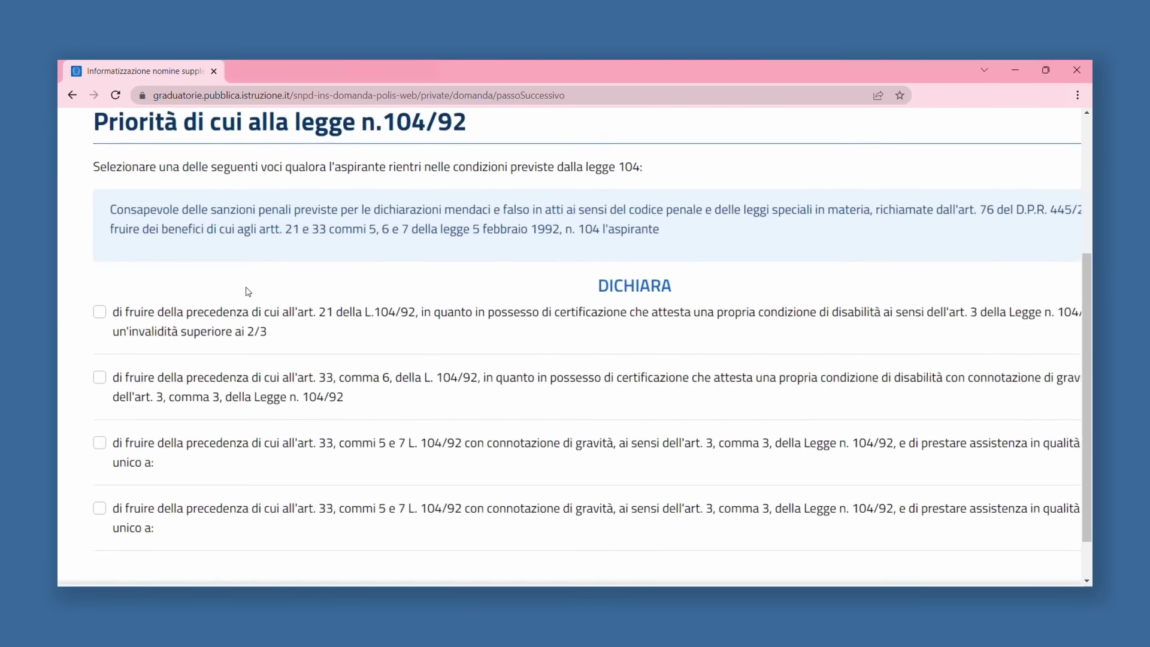
{"action": "scroll", "coordinate": [249, 292], "scroll_direction": "down", "scroll_amount": 2}
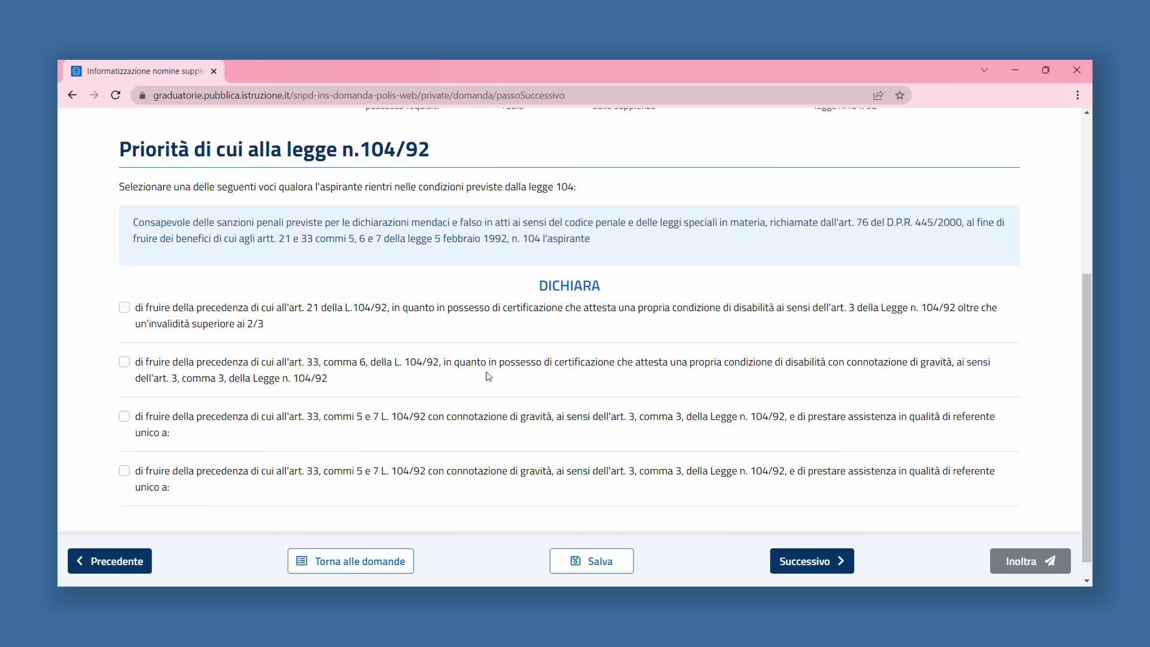
{"action": "scroll", "coordinate": [513, 438], "scroll_direction": "down", "scroll_amount": 1}
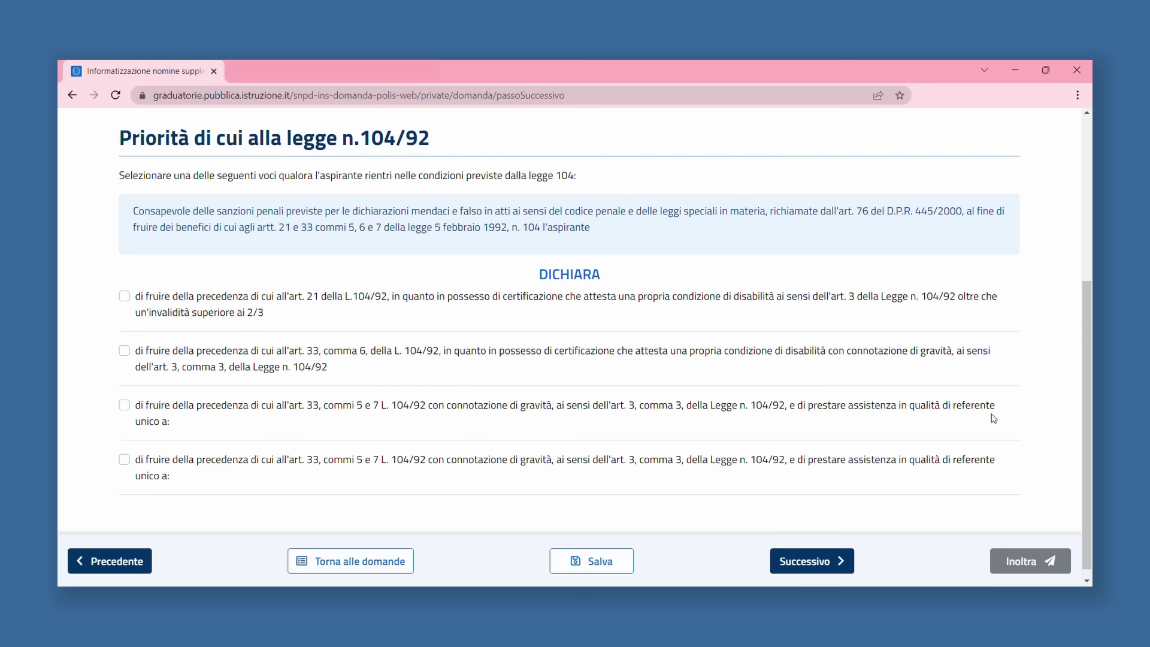
{"action": "scroll", "coordinate": [194, 447], "scroll_direction": "up", "scroll_amount": 2}
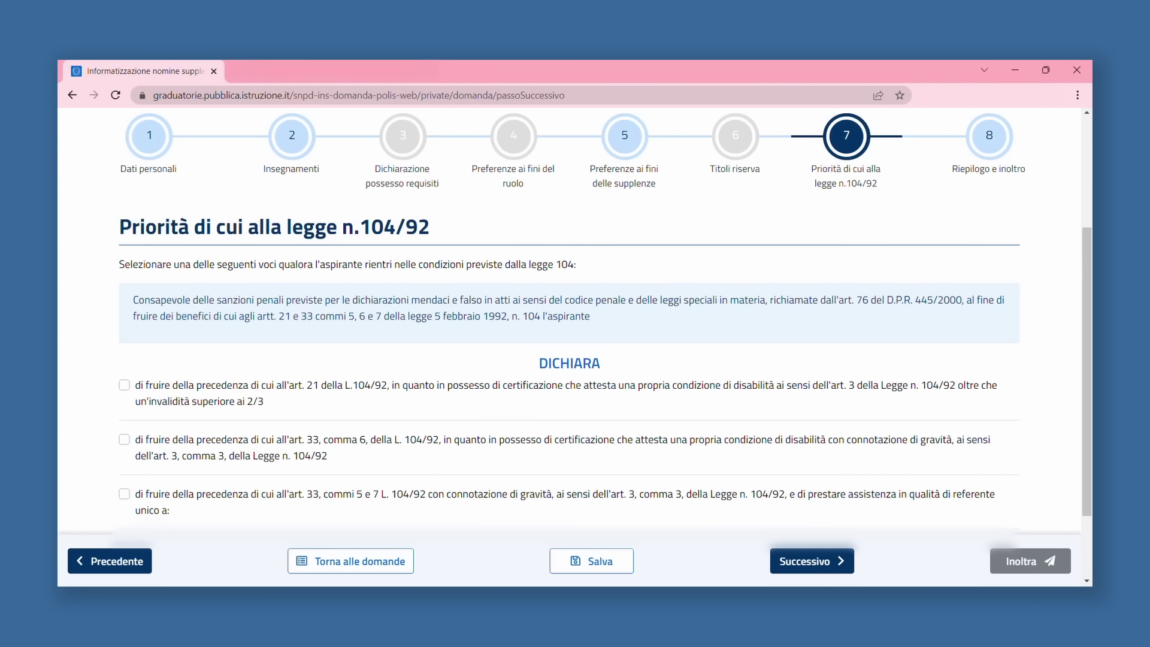
{"action": "left_click", "coordinate": [826, 565]}
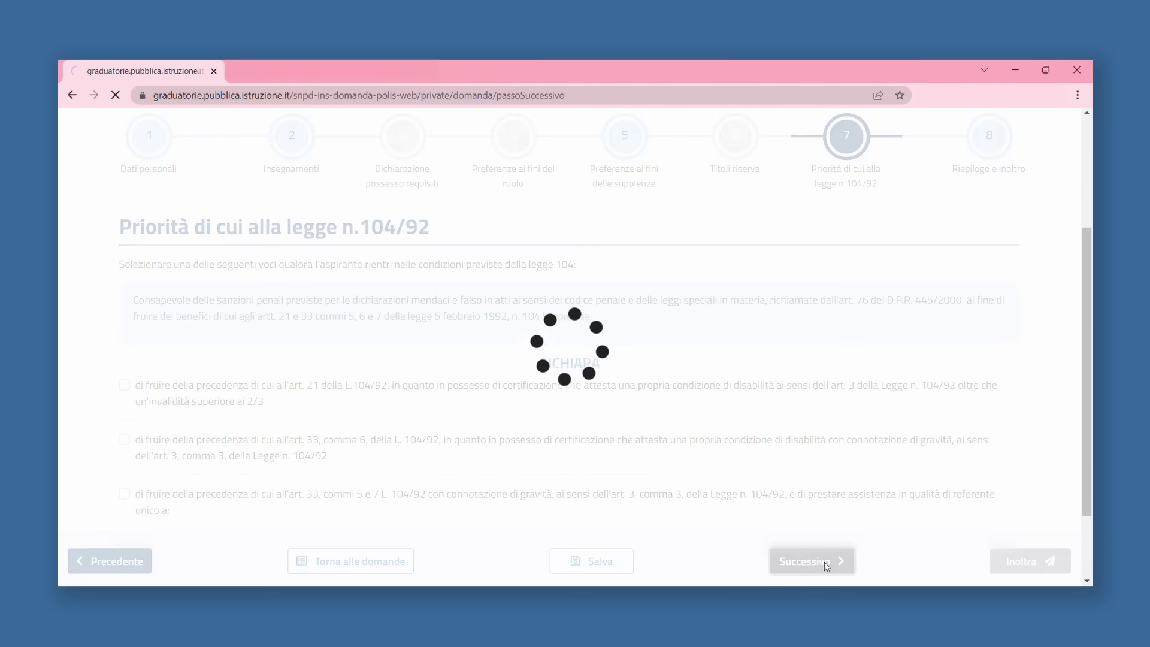
Review the application summary, covering personal data, Insegnamenti, the supply-teaching preferences and the legge n.104/92 section.
{"action": "scroll", "coordinate": [759, 431], "scroll_direction": "down", "scroll_amount": 3}
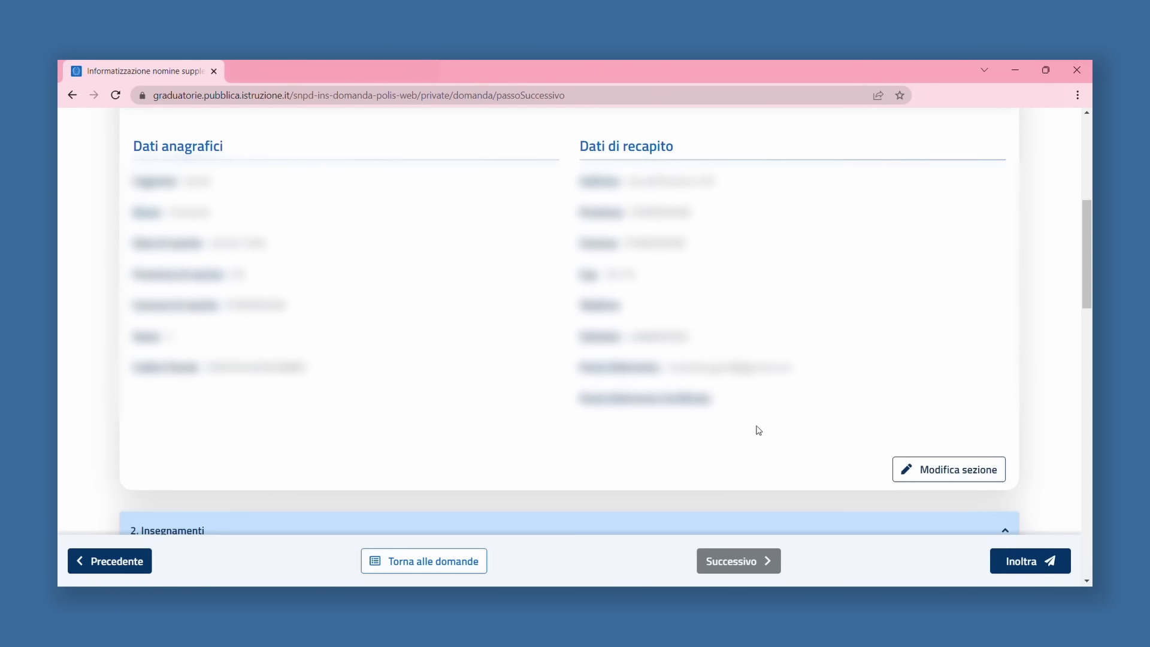
{"action": "scroll", "coordinate": [758, 431], "scroll_direction": "down", "scroll_amount": 2}
{"action": "scroll", "coordinate": [758, 430], "scroll_direction": "down", "scroll_amount": 4}
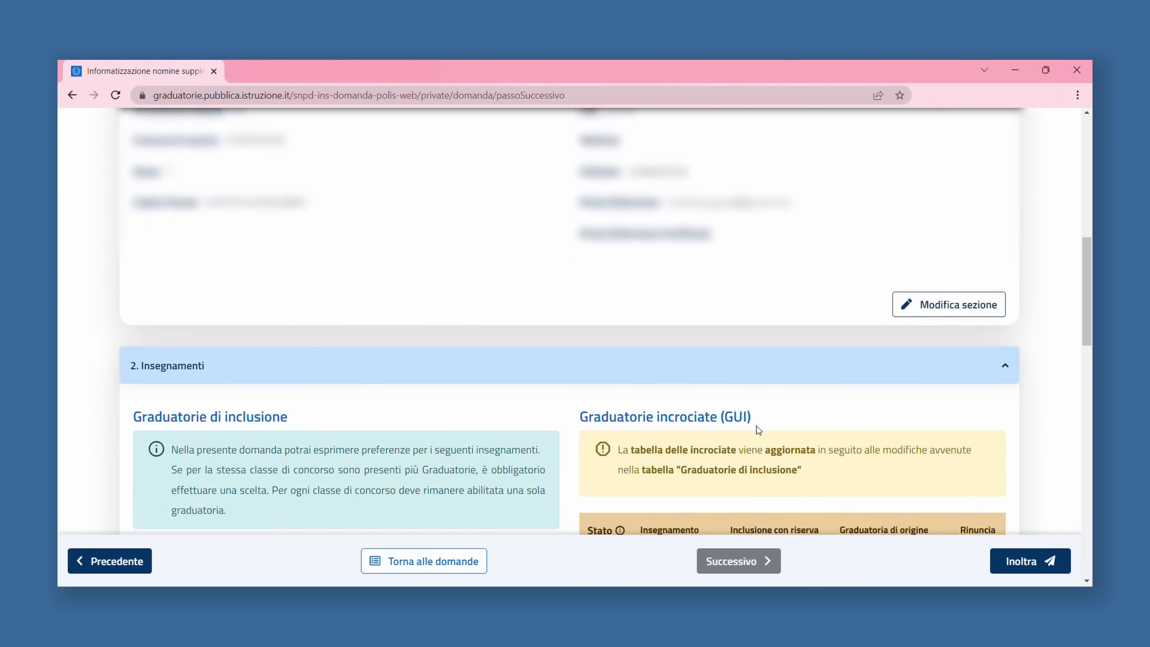
{"action": "scroll", "coordinate": [758, 430], "scroll_direction": "down", "scroll_amount": 2}
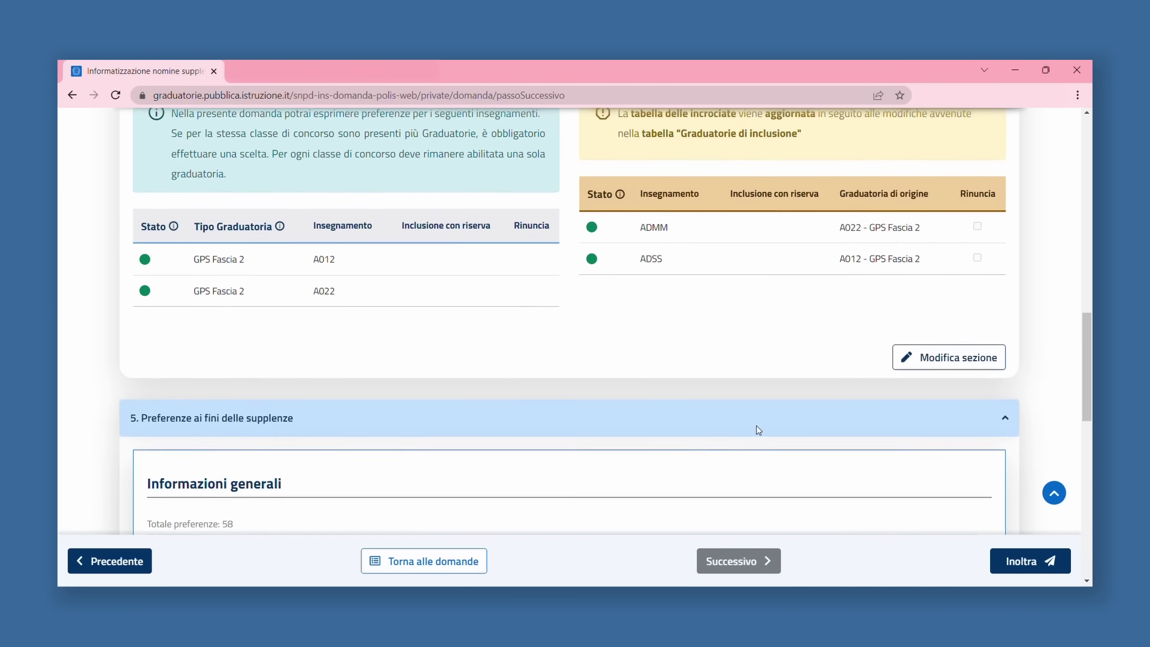
{"action": "scroll", "coordinate": [758, 430], "scroll_direction": "up", "scroll_amount": 1}
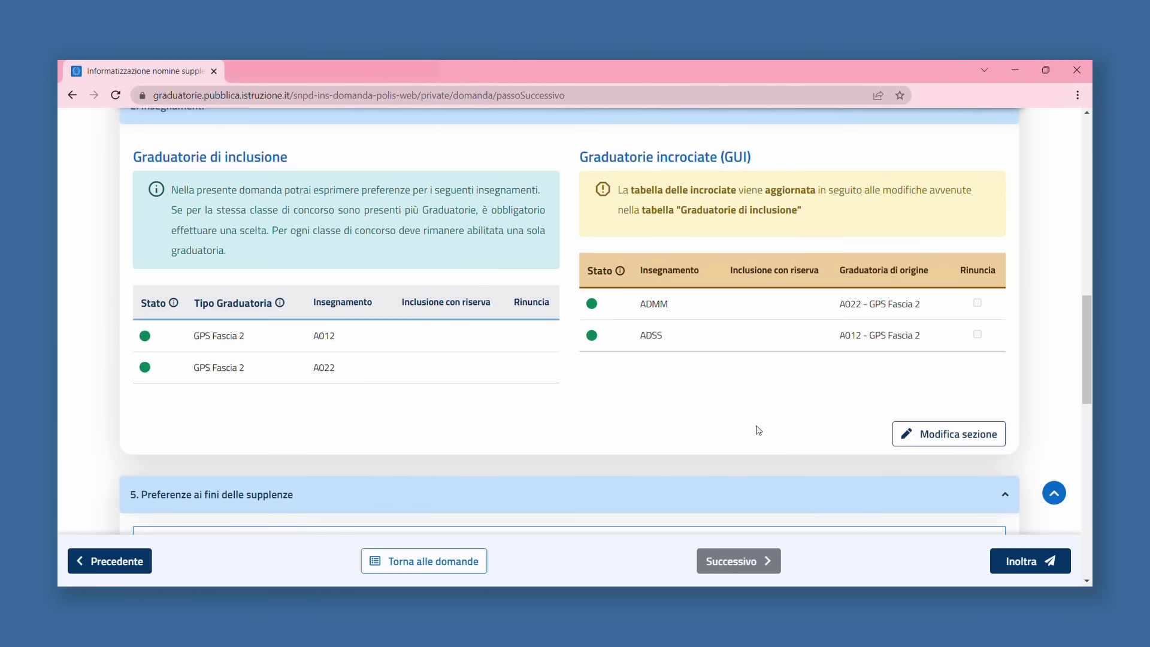
{"action": "scroll", "coordinate": [783, 431], "scroll_direction": "up", "scroll_amount": 4}
{"action": "scroll", "coordinate": [784, 430], "scroll_direction": "up", "scroll_amount": 3}
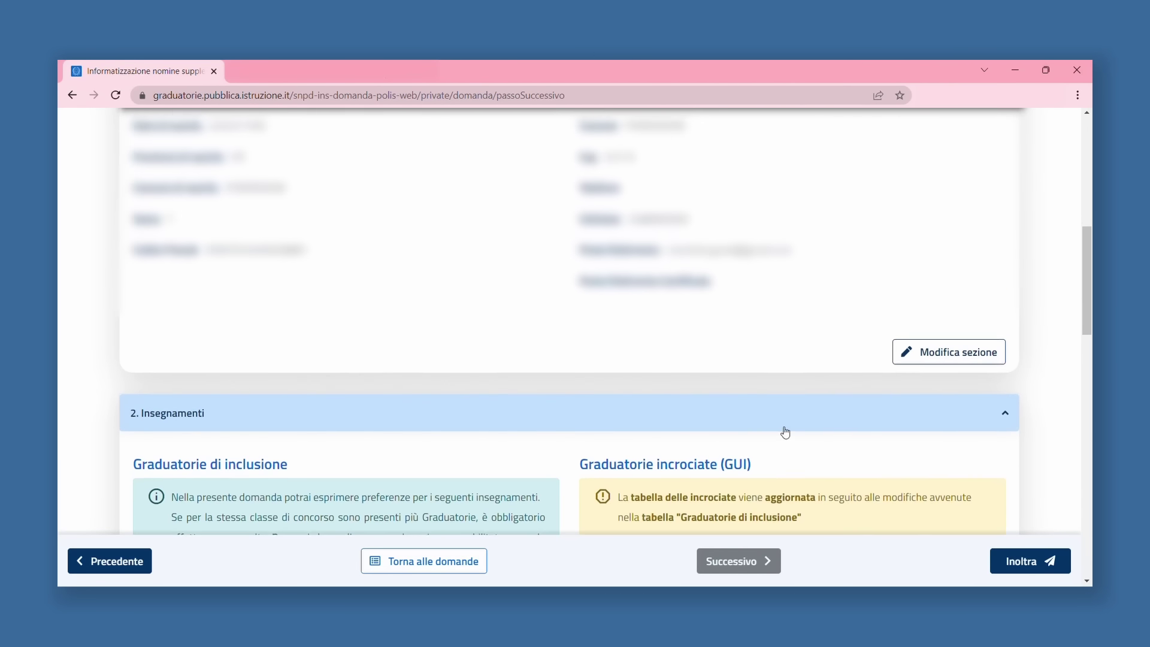
{"action": "scroll", "coordinate": [778, 419], "scroll_direction": "down", "scroll_amount": 8}
{"action": "scroll", "coordinate": [766, 380], "scroll_direction": "down", "scroll_amount": 10}
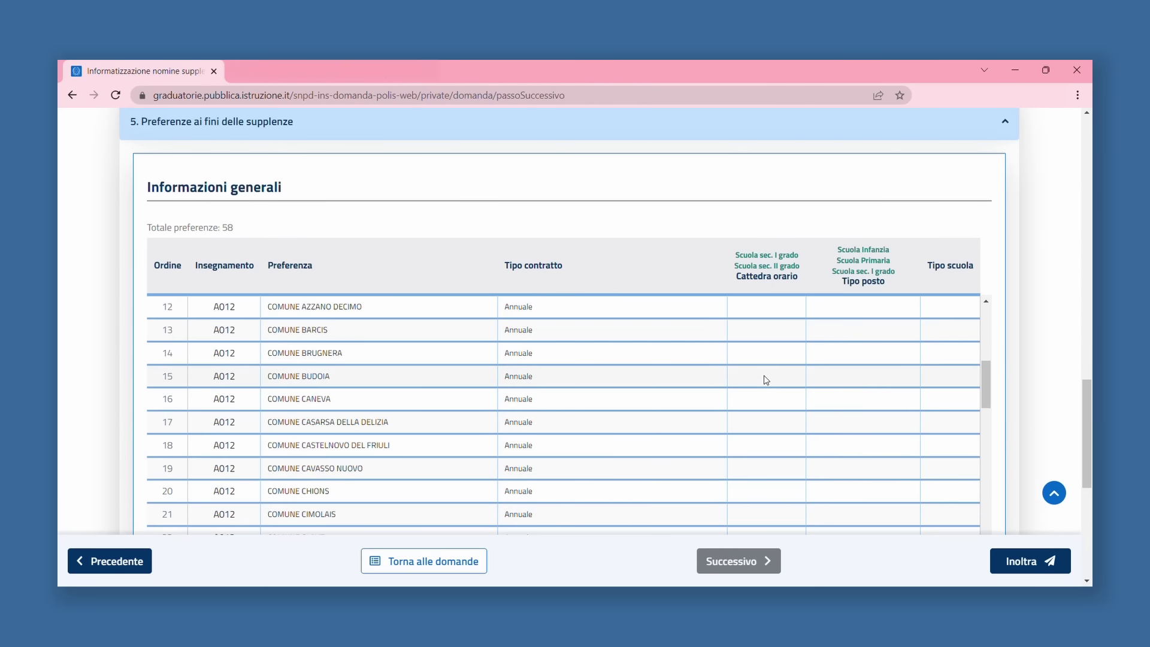
{"action": "scroll", "coordinate": [765, 379], "scroll_direction": "down", "scroll_amount": 10}
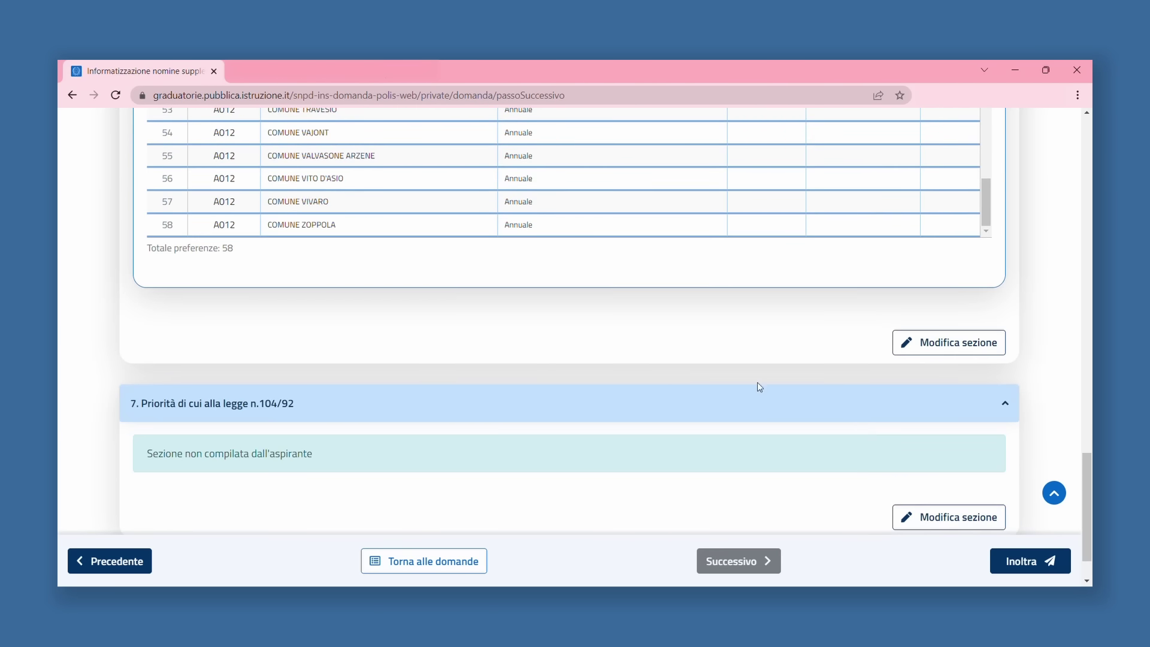
Submit the Polis application for Pordenone province and confirm the submission.
{"action": "left_click", "coordinate": [1054, 493]}
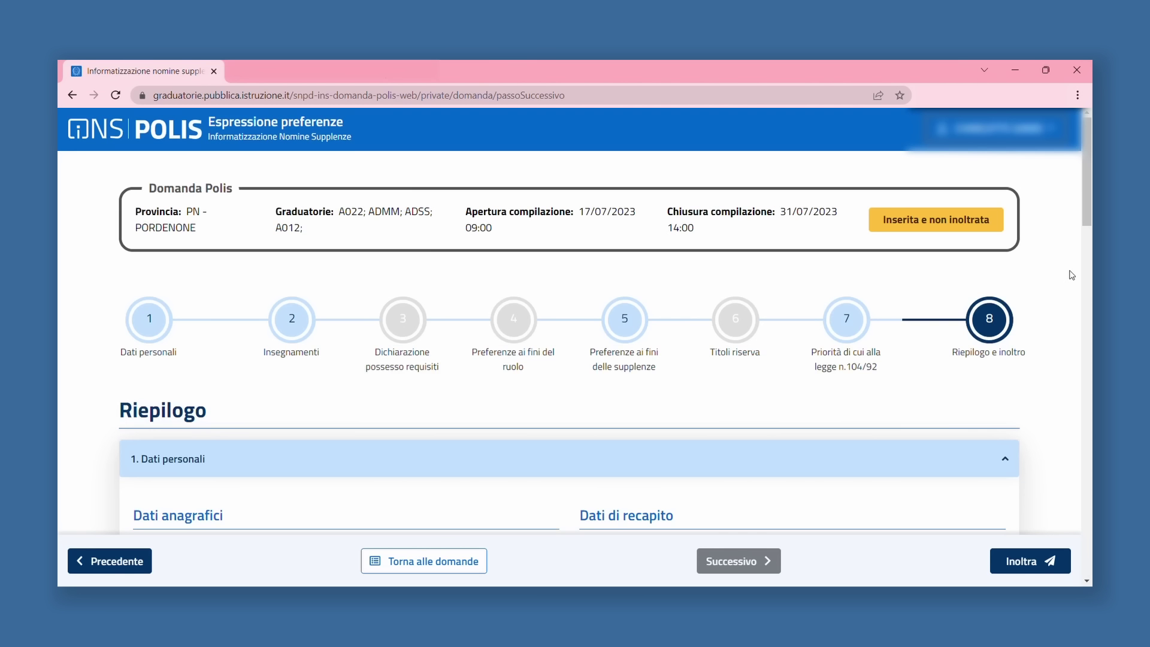
{"action": "left_click", "coordinate": [1031, 561]}
{"action": "left_click", "coordinate": [782, 397]}
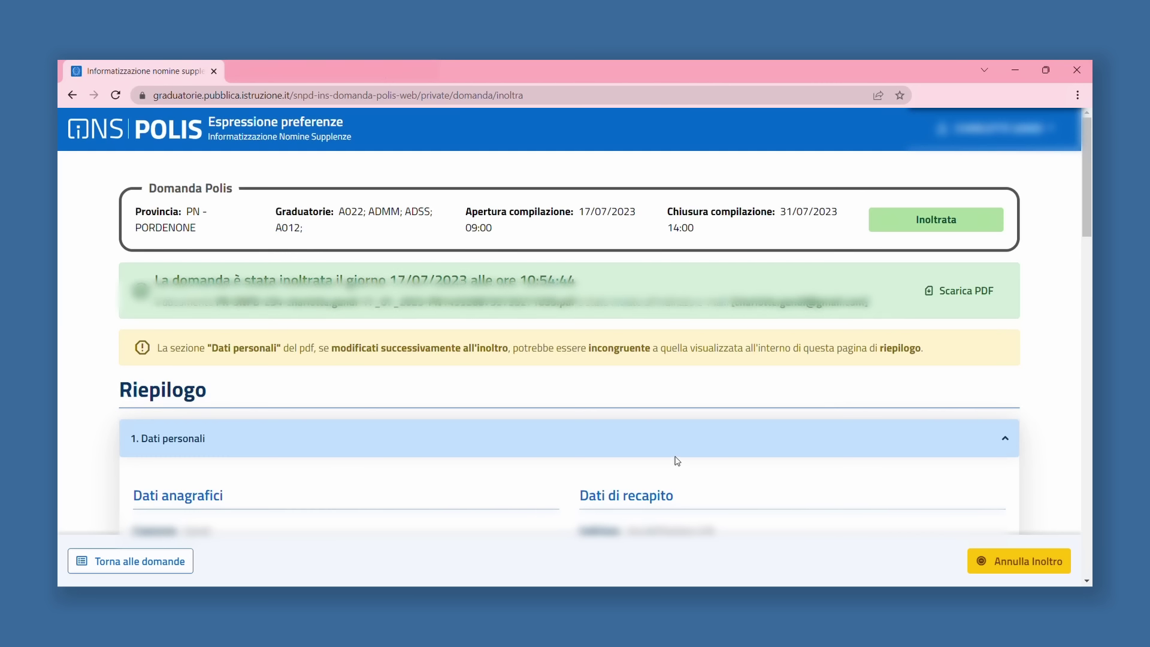
Look through the summary of the submitted application, from the personal data to the legge n.104/92 section.
{"action": "scroll", "coordinate": [427, 407], "scroll_direction": "down", "scroll_amount": 10}
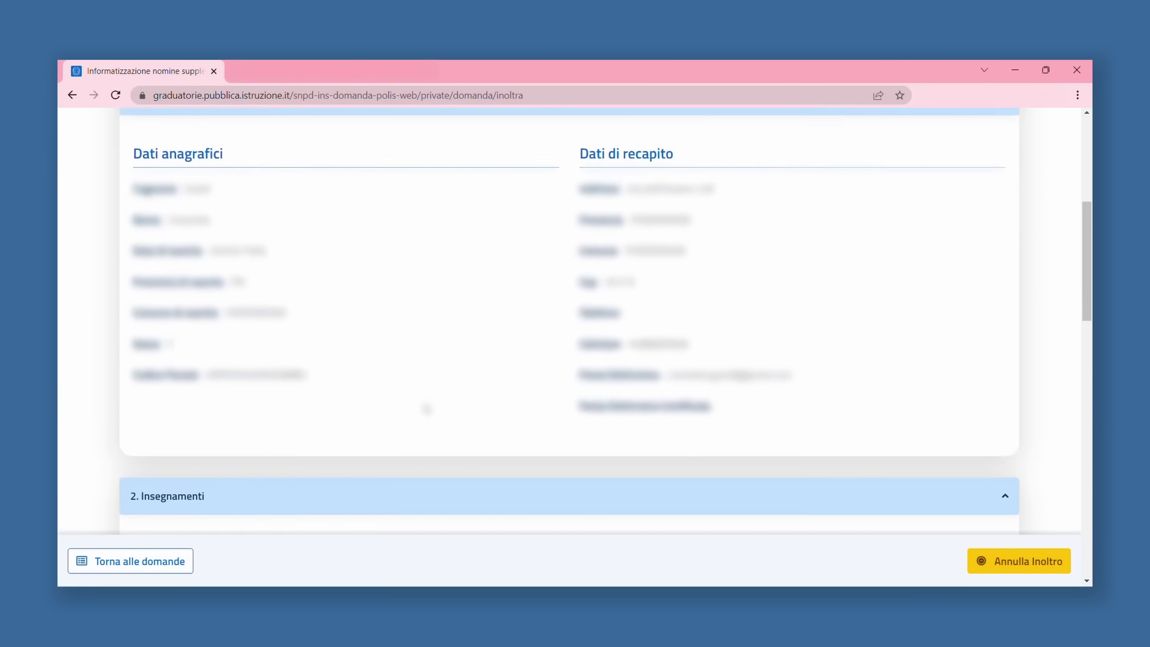
{"action": "scroll", "coordinate": [427, 408], "scroll_direction": "down", "scroll_amount": 15}
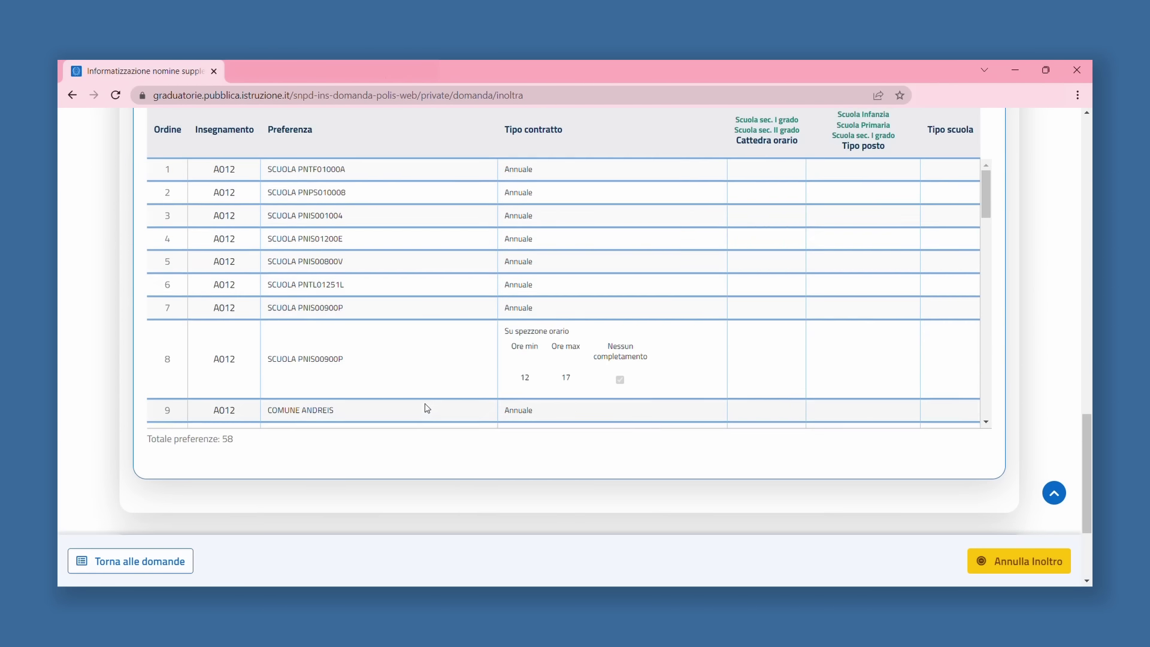
{"action": "scroll", "coordinate": [472, 473], "scroll_direction": "down", "scroll_amount": 3}
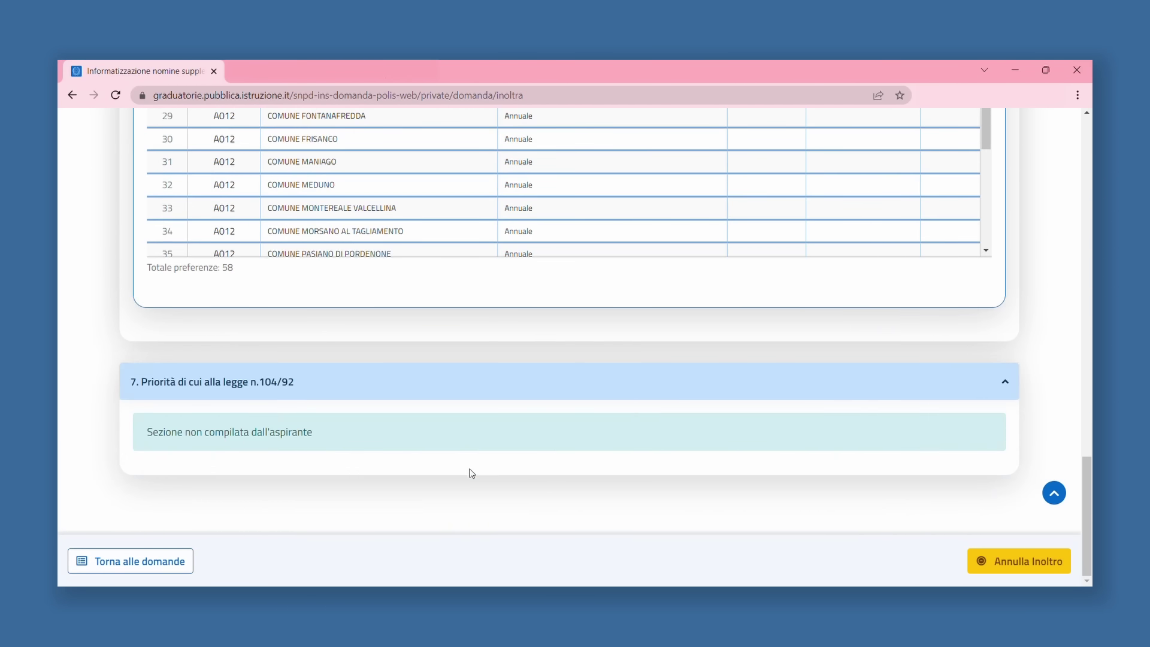
{"action": "scroll", "coordinate": [472, 474], "scroll_direction": "up", "scroll_amount": 20}
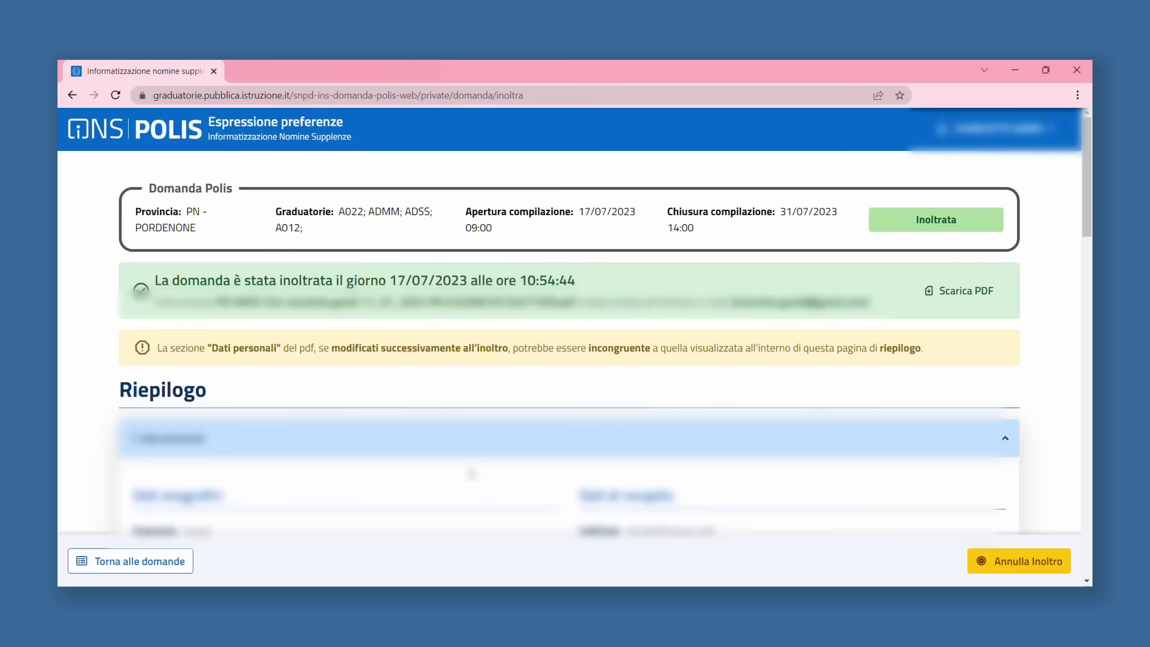